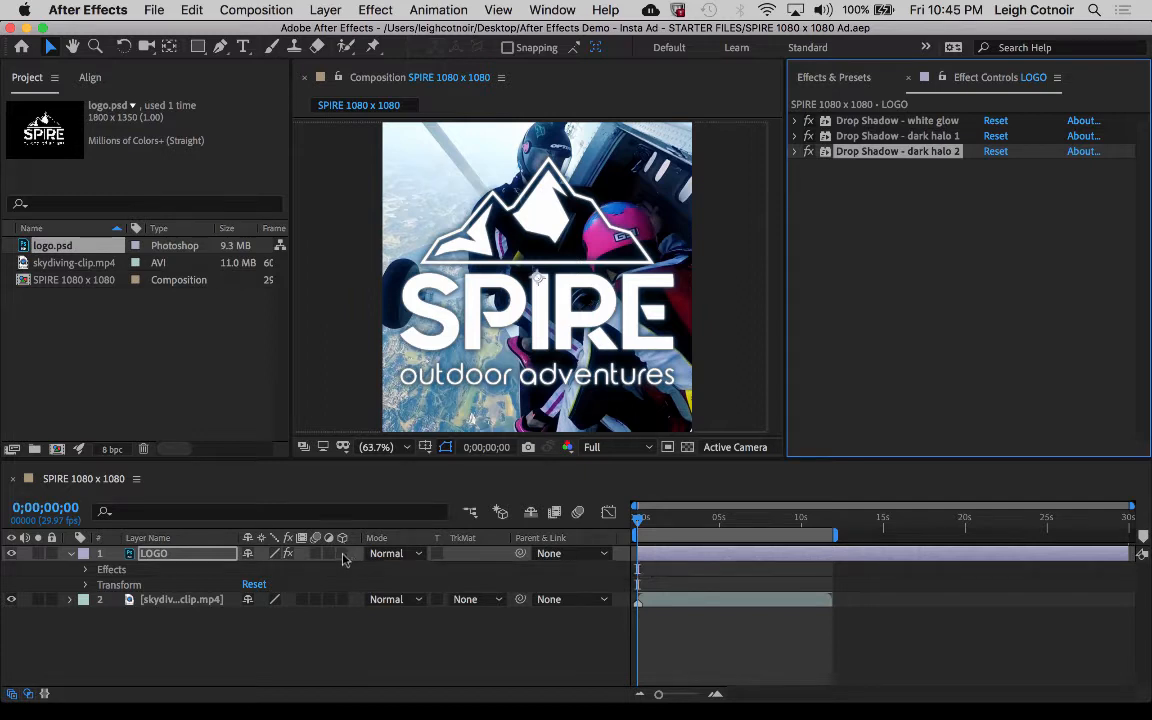
Step: Make the LOGO layer a 3D layer and review its 3D Transform properties
{"action": "left_click", "coordinate": [342, 553]}
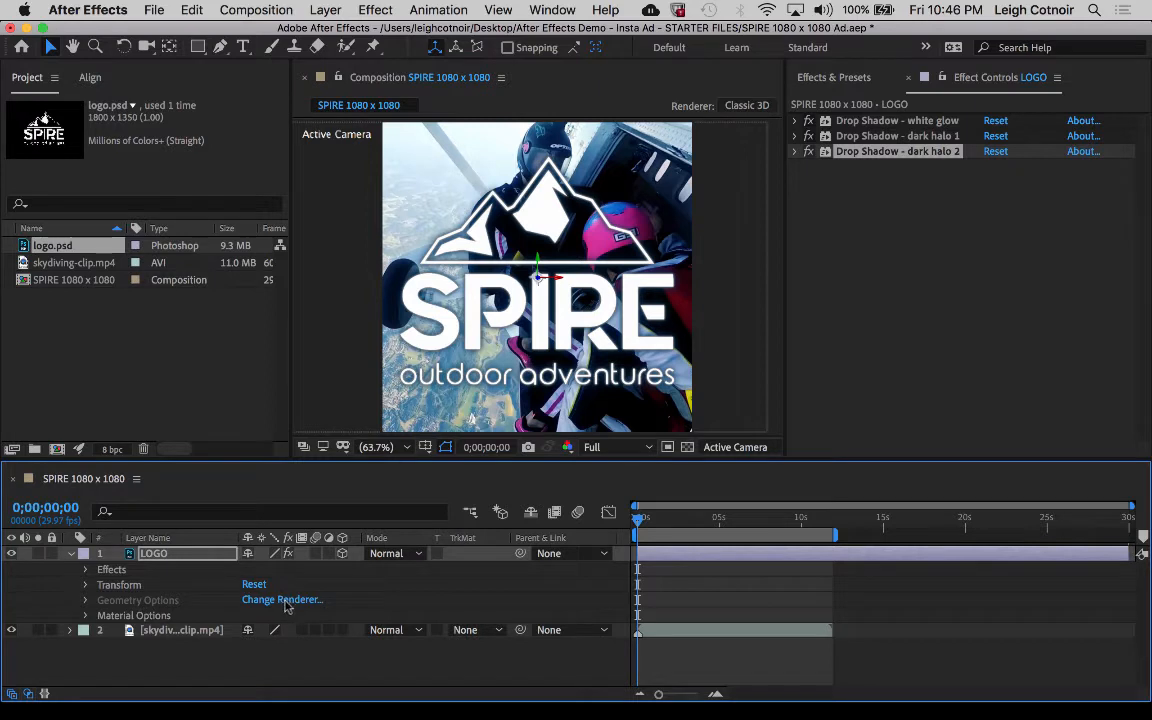
{"action": "left_click", "coordinate": [85, 585]}
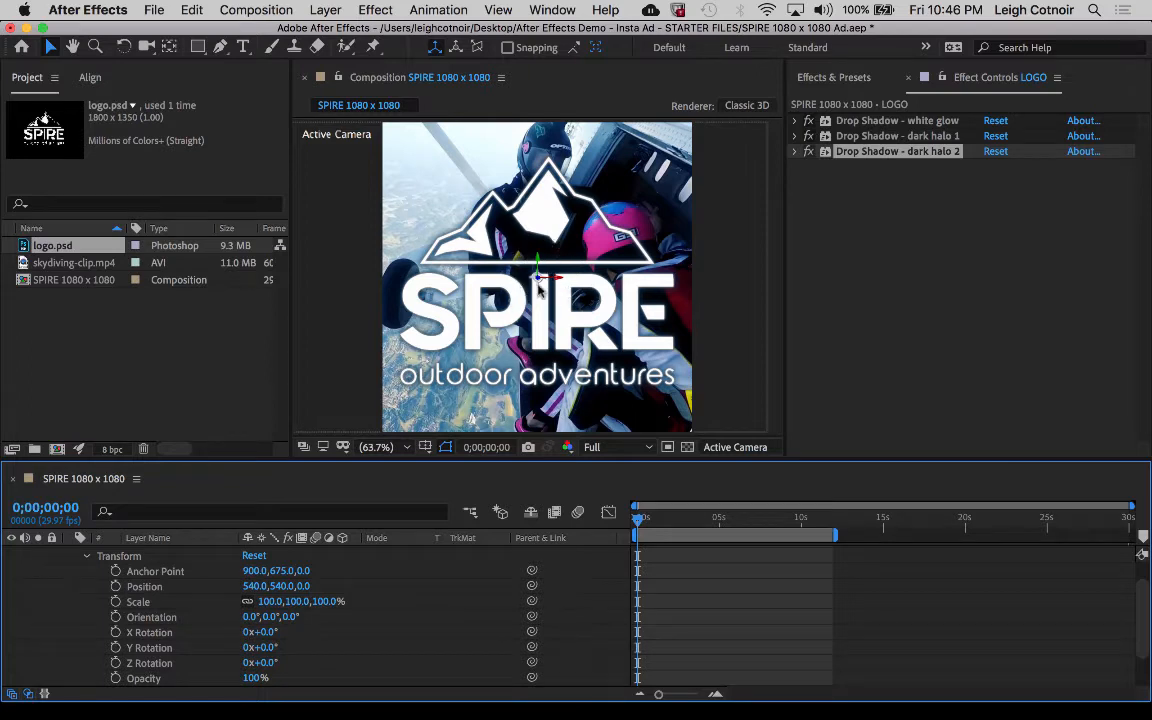
{"action": "left_click", "coordinate": [86, 555]}
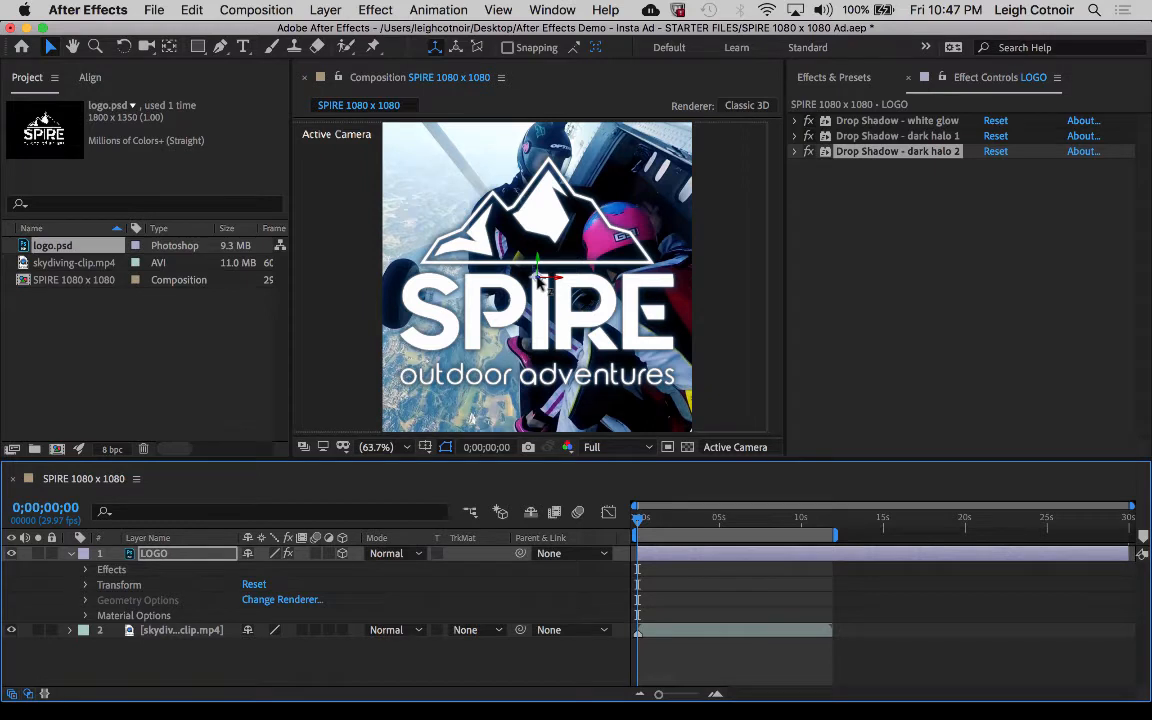
Step: Try moving the LOGO layer along its Z axis, ending at a Z position of about -65.9
{"action": "left_click_drag", "start_coordinate": [537, 283], "coordinate": [684, 238]}
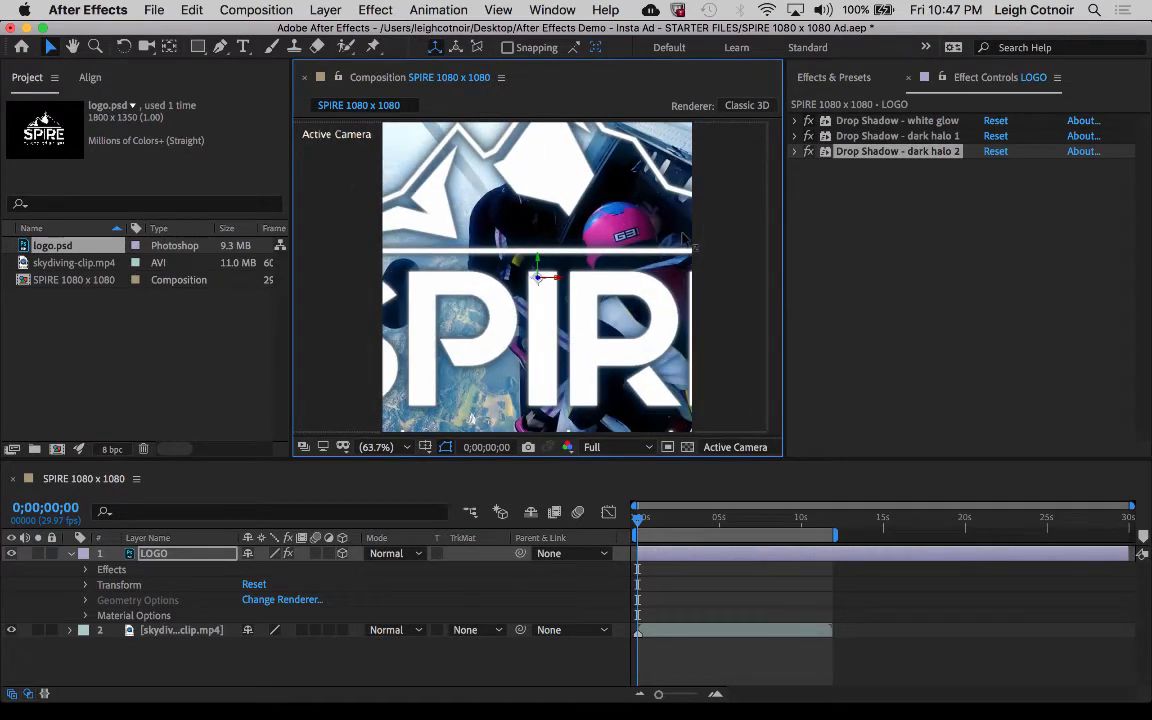
{"action": "left_click_drag", "start_coordinate": [684, 238], "coordinate": [567, 288]}
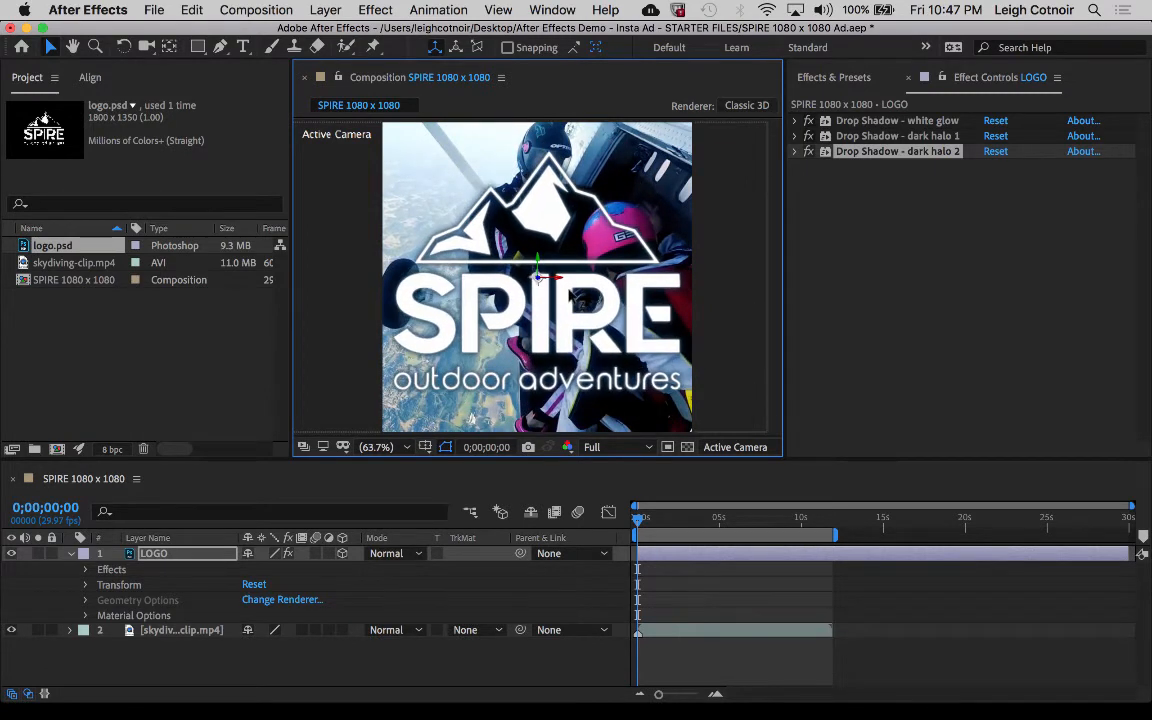
{"action": "left_click", "coordinate": [85, 586]}
{"action": "left_click", "coordinate": [86, 587]}
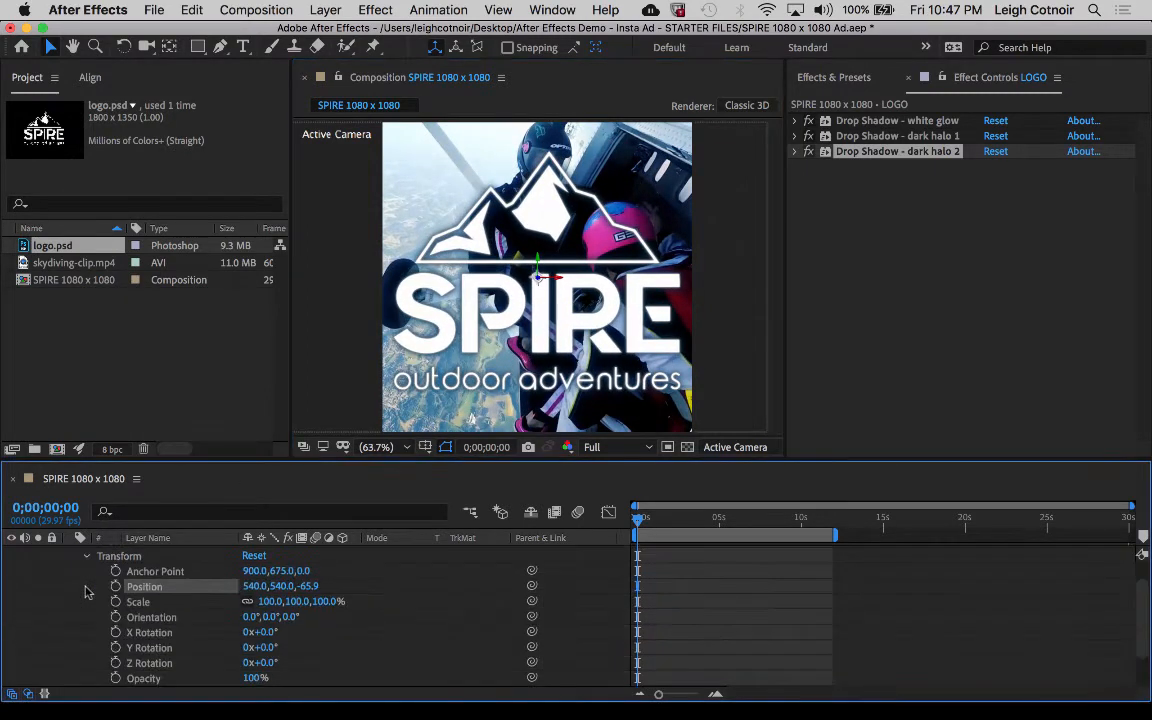
{"action": "scroll", "coordinate": [348, 638], "scroll_direction": "down", "scroll_amount": 1}
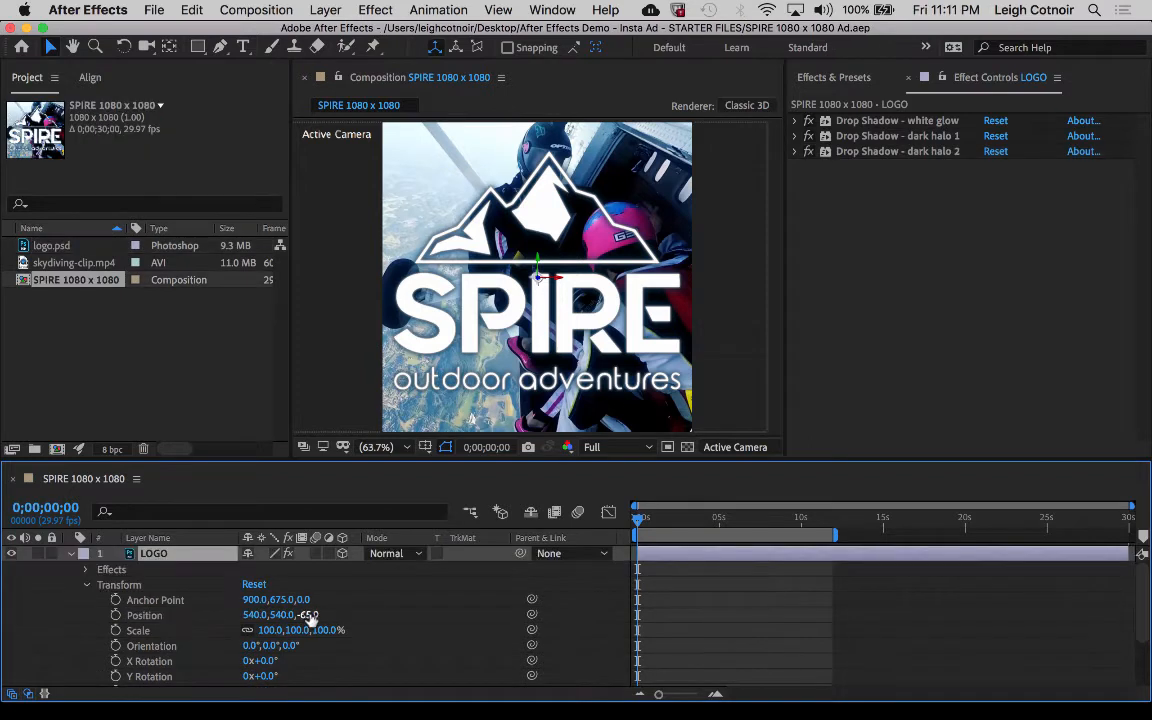
Step: Set the LOGO layer's Z position to 0
{"action": "left_click", "coordinate": [312, 615]}
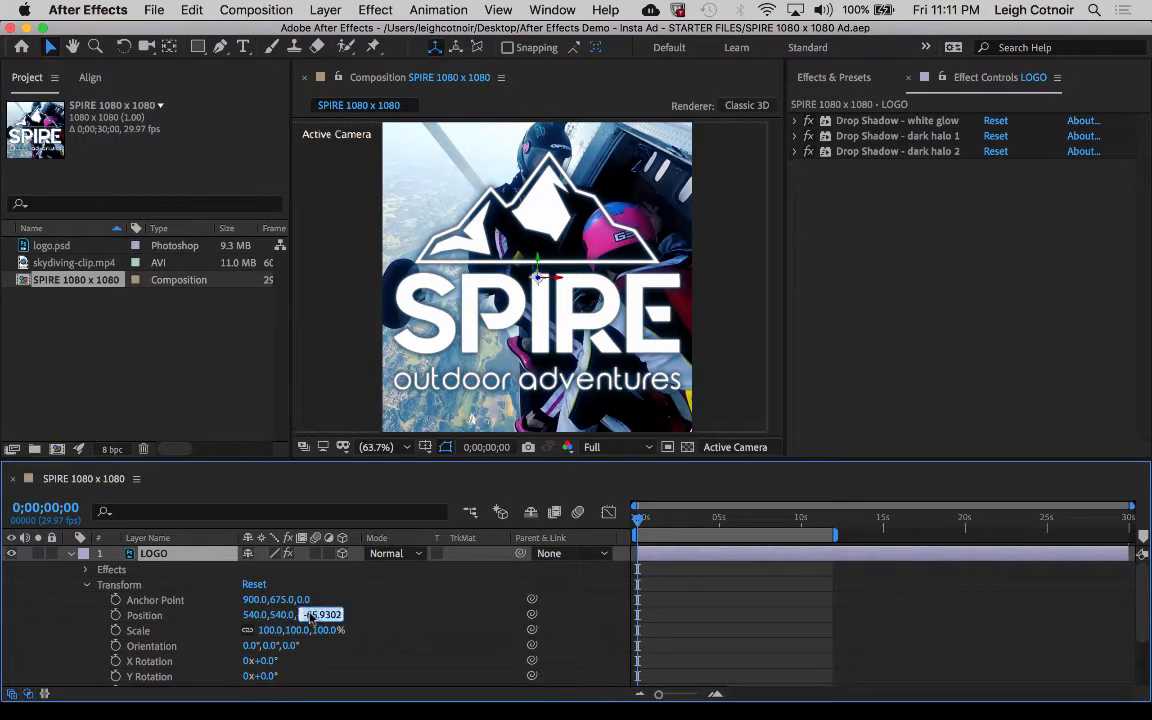
{"action": "type", "text": "0"}
{"action": "key", "text": "Return"}
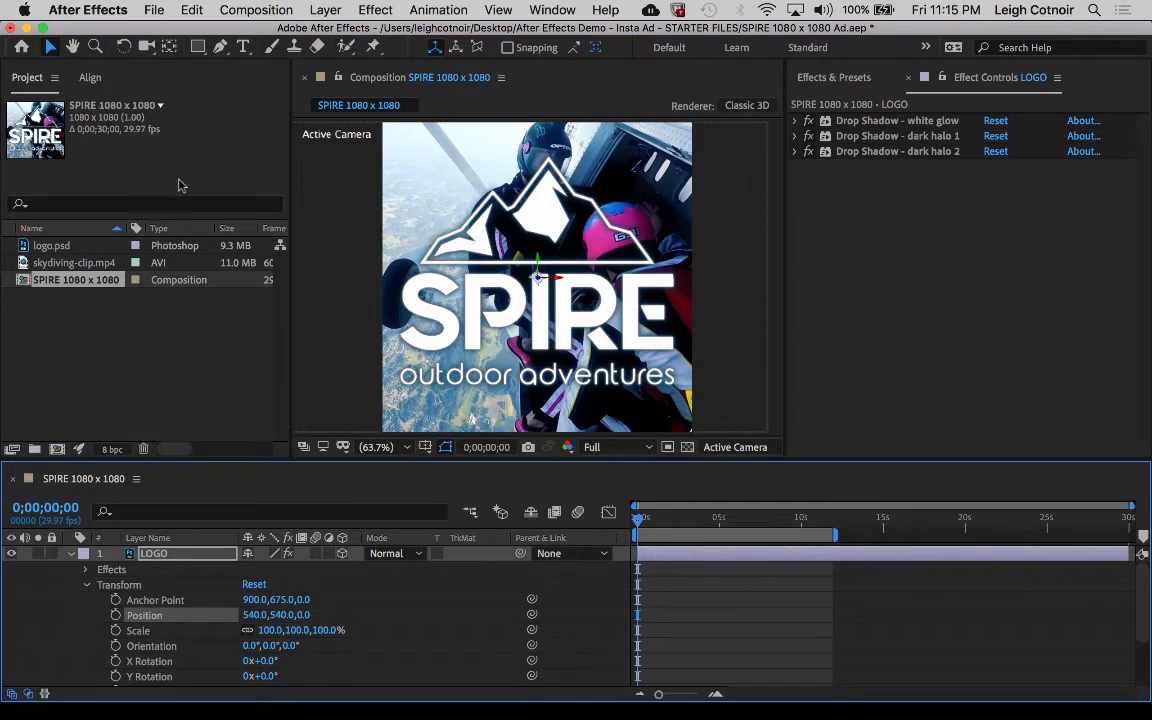
Step: Try rotating the LOGO layer freely in 3D with the Rotation tool and undo the rotation
{"action": "left_click", "coordinate": [124, 47]}
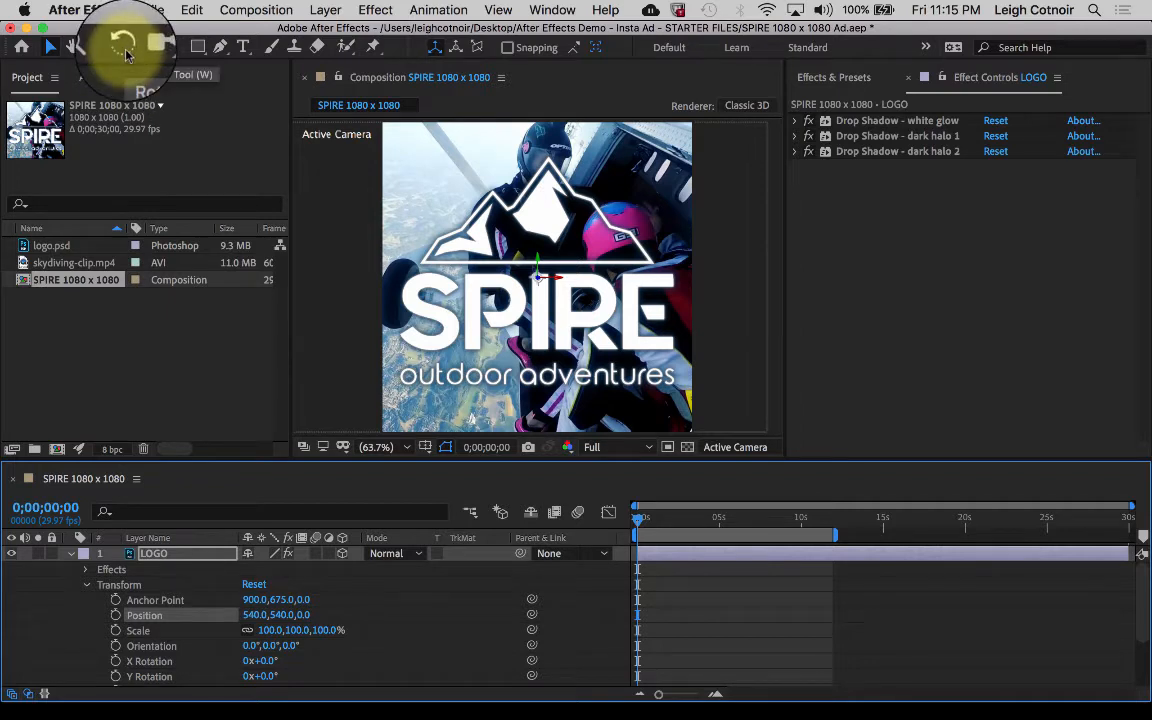
{"action": "left_click", "coordinate": [124, 48]}
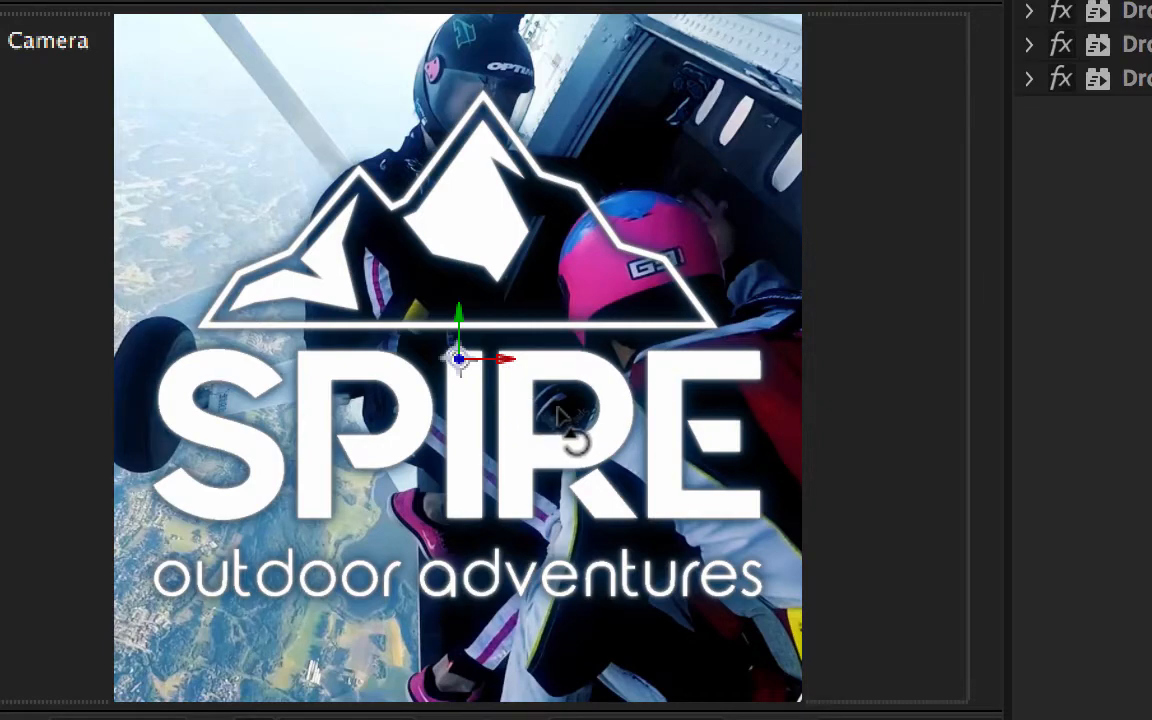
{"action": "left_click_drag", "start_coordinate": [505, 395], "coordinate": [562, 392]}
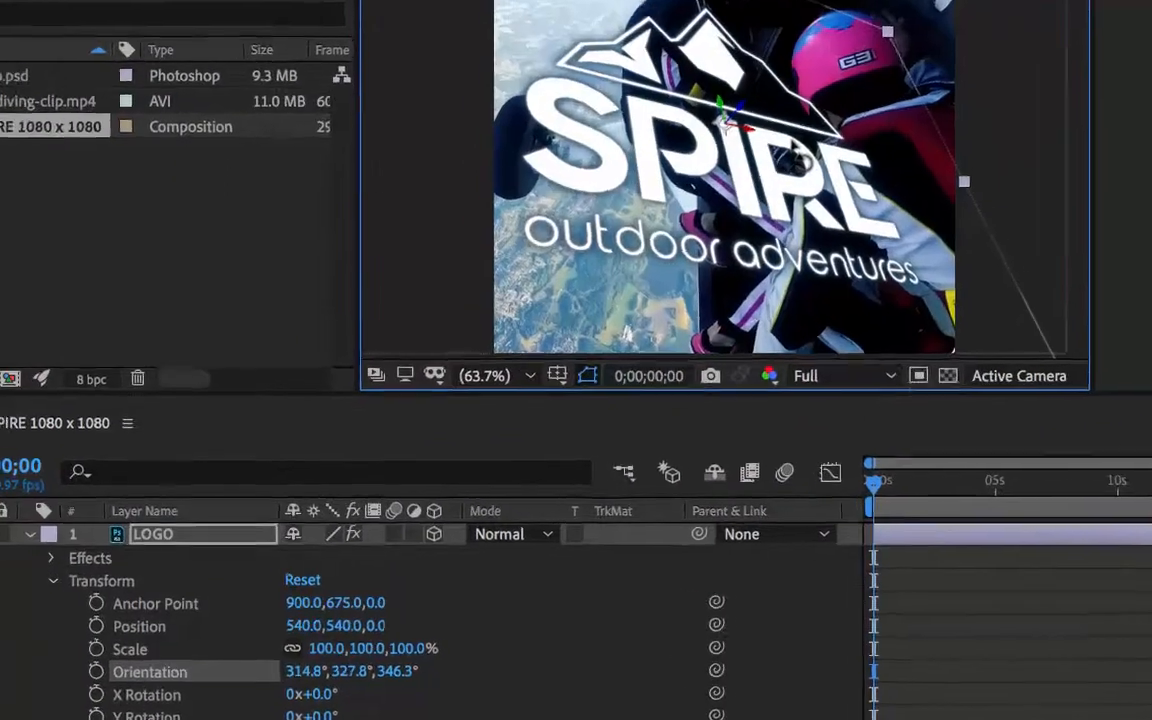
{"action": "mouse_move", "coordinate": [795, 152]}
{"action": "left_mouse_down"}
{"action": "mouse_move", "coordinate": [786, 183]}
{"action": "mouse_move", "coordinate": [818, 147]}
{"action": "mouse_move", "coordinate": [852, 150]}
{"action": "mouse_move", "coordinate": [812, 148]}
{"action": "left_mouse_up"}
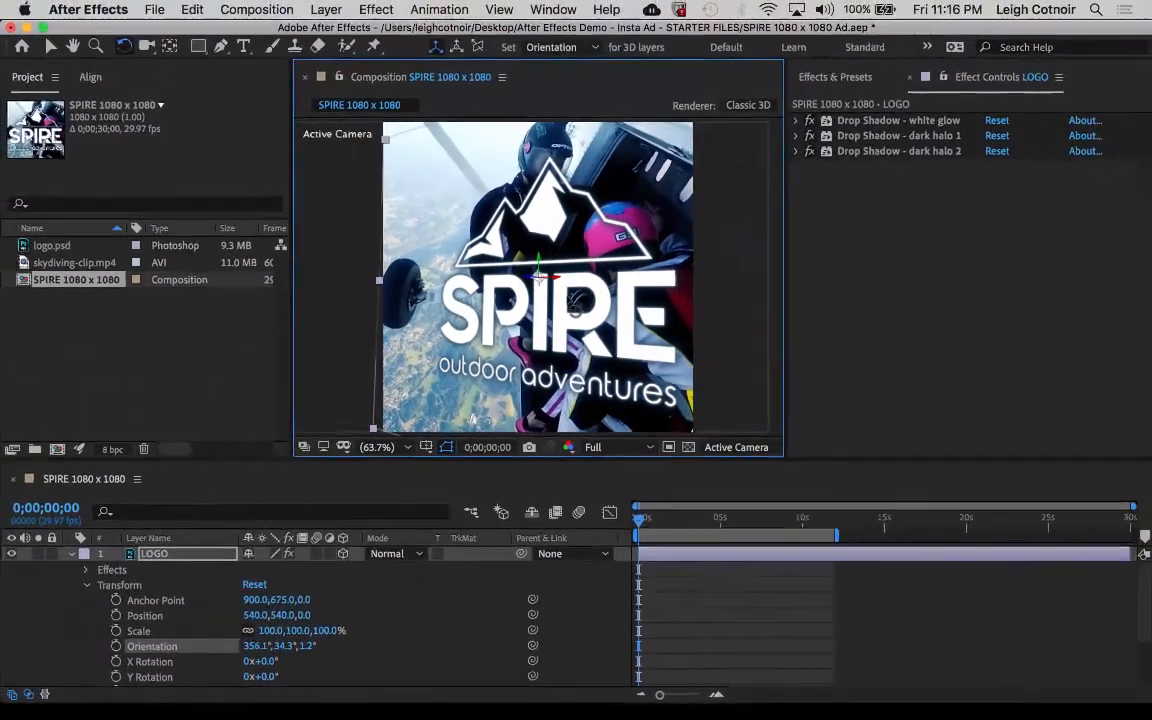
{"action": "key", "text": "super+z"}
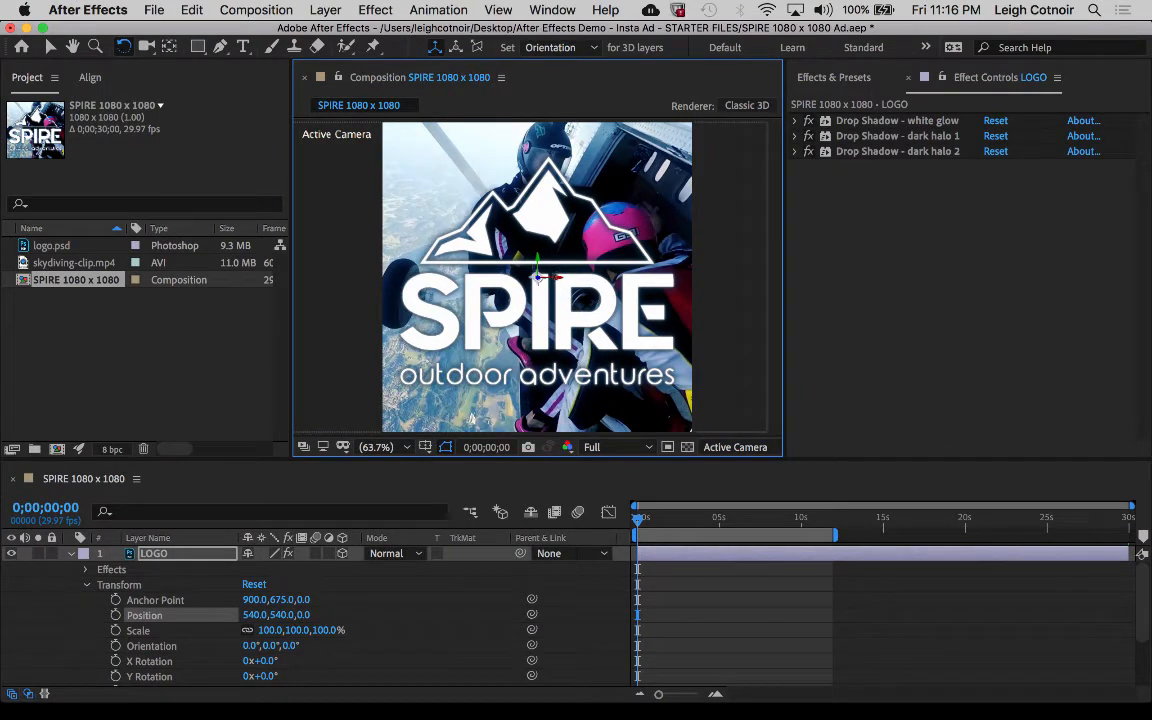
Step: Try rotating the LOGO layer around single axes, including a 90° turn around Z, and undo the rotations
{"action": "left_click_drag", "start_coordinate": [557, 278], "coordinate": [302, 219]}
{"action": "left_click_drag", "start_coordinate": [557, 256], "coordinate": [557, 328]}
{"action": "key", "text": "super+z"}
{"action": "left_click_drag", "start_coordinate": [538, 279], "coordinate": [458, 279]}
{"action": "left_click_drag", "start_coordinate": [581, 298], "coordinate": [498, 262]}
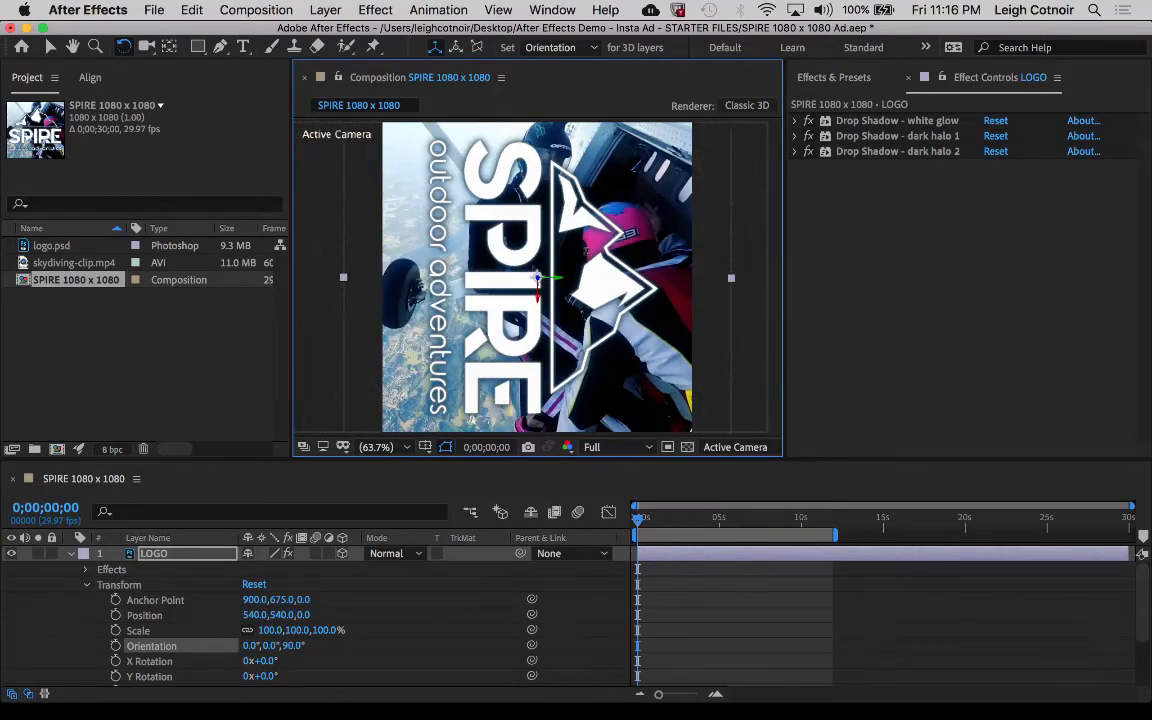
{"action": "key", "text": "super+z"}
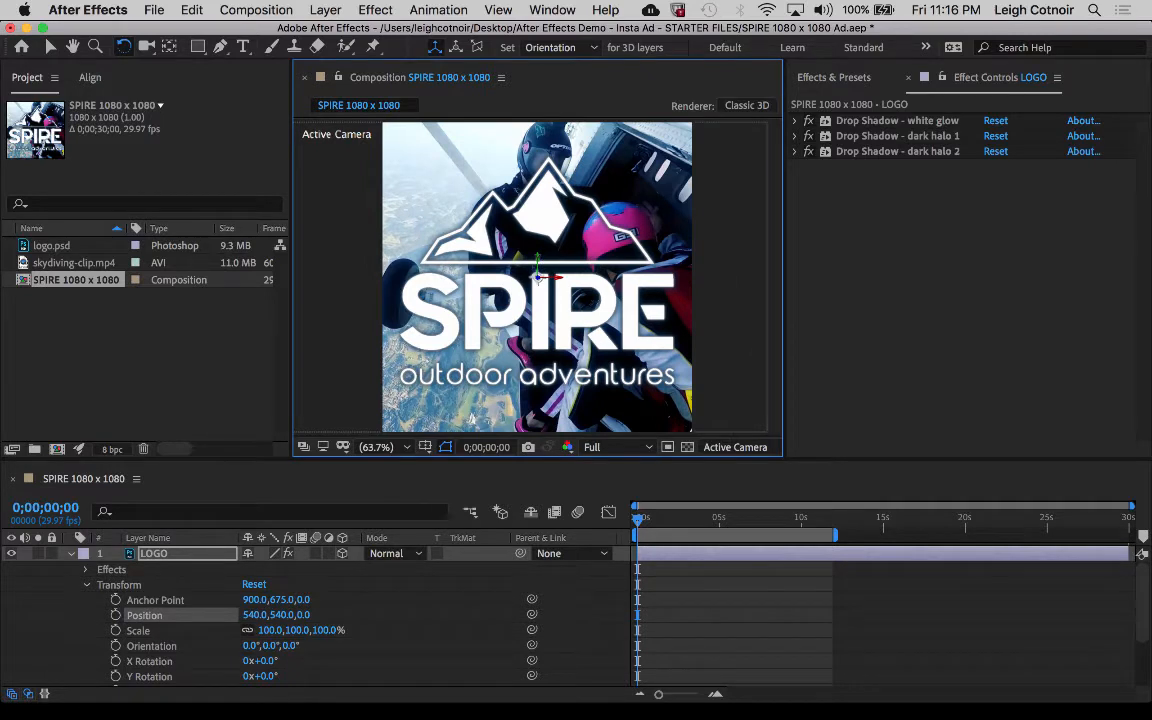
Step: Try rotating the LOGO layer around its Y axis until it is edge-on to the camera, and undo it
{"action": "mouse_move", "coordinate": [472, 418]}
{"action": "left_mouse_down"}
{"action": "mouse_move", "coordinate": [420, 415]}
{"action": "mouse_move", "coordinate": [530, 415]}
{"action": "mouse_move", "coordinate": [472, 418]}
{"action": "left_mouse_up"}
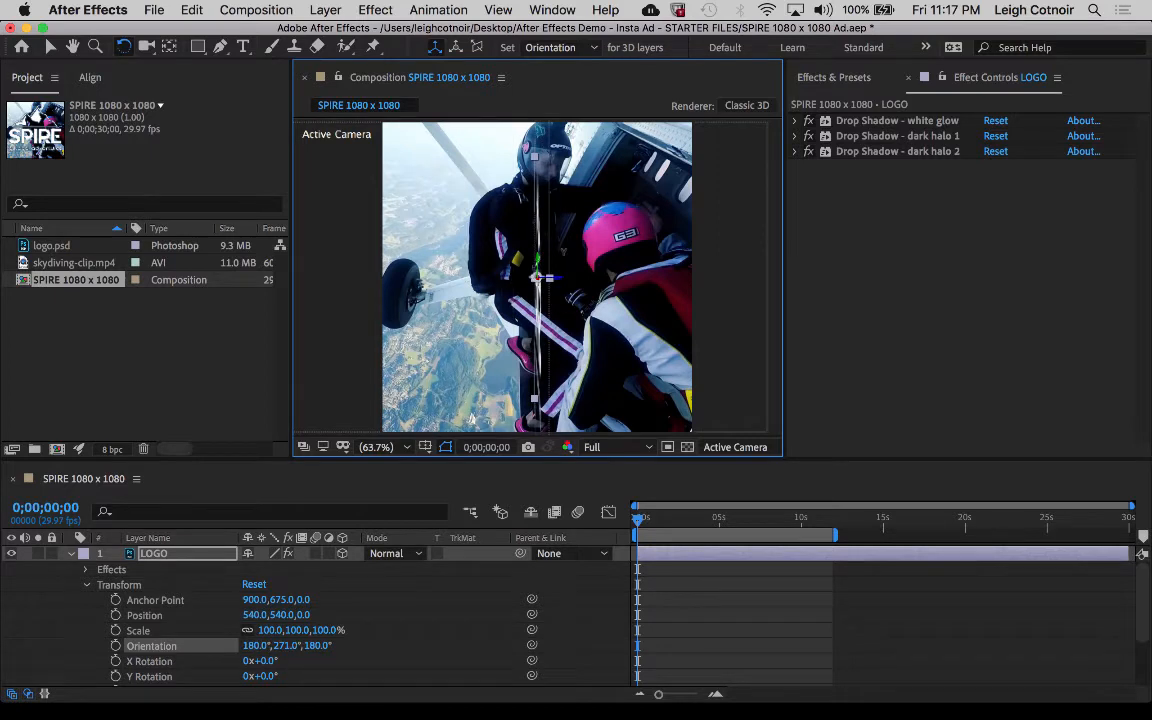
{"action": "left_click_drag", "start_coordinate": [472, 418], "coordinate": [472, 418]}
{"action": "left_click_drag", "start_coordinate": [537, 251], "coordinate": [563, 253]}
{"action": "key", "text": "super+z"}
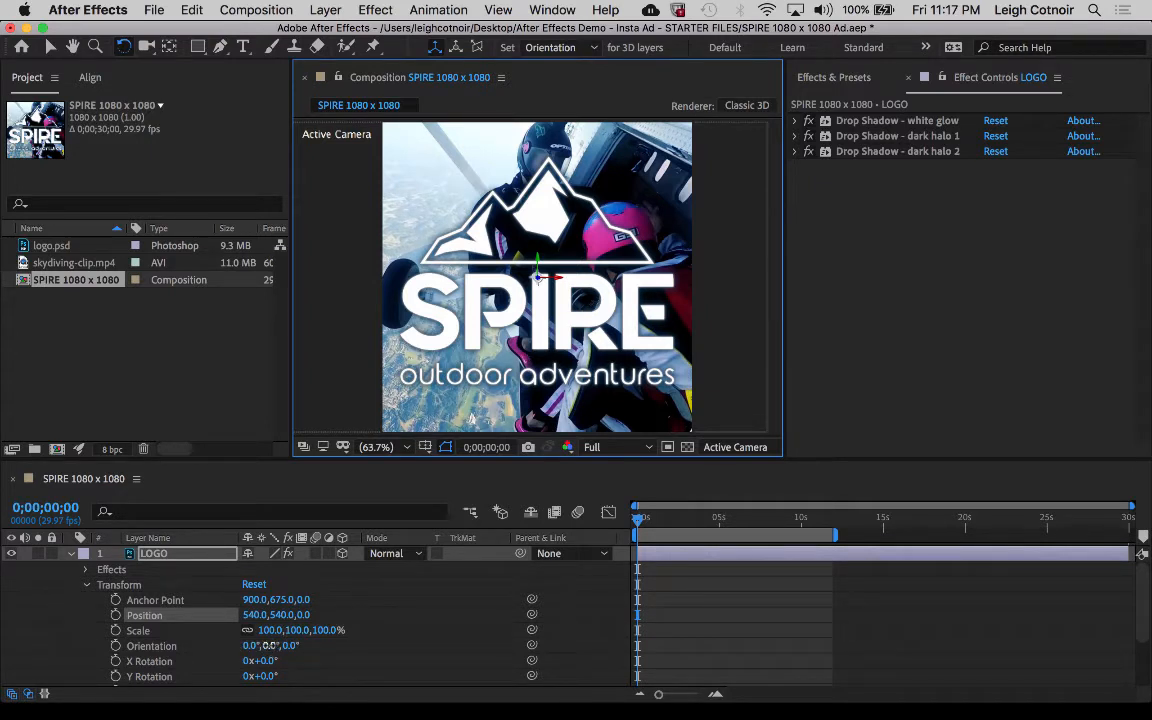
Step: Set the LOGO layer's Y orientation to 270°
{"action": "left_click", "coordinate": [270, 646]}
{"action": "type", "text": "0"}
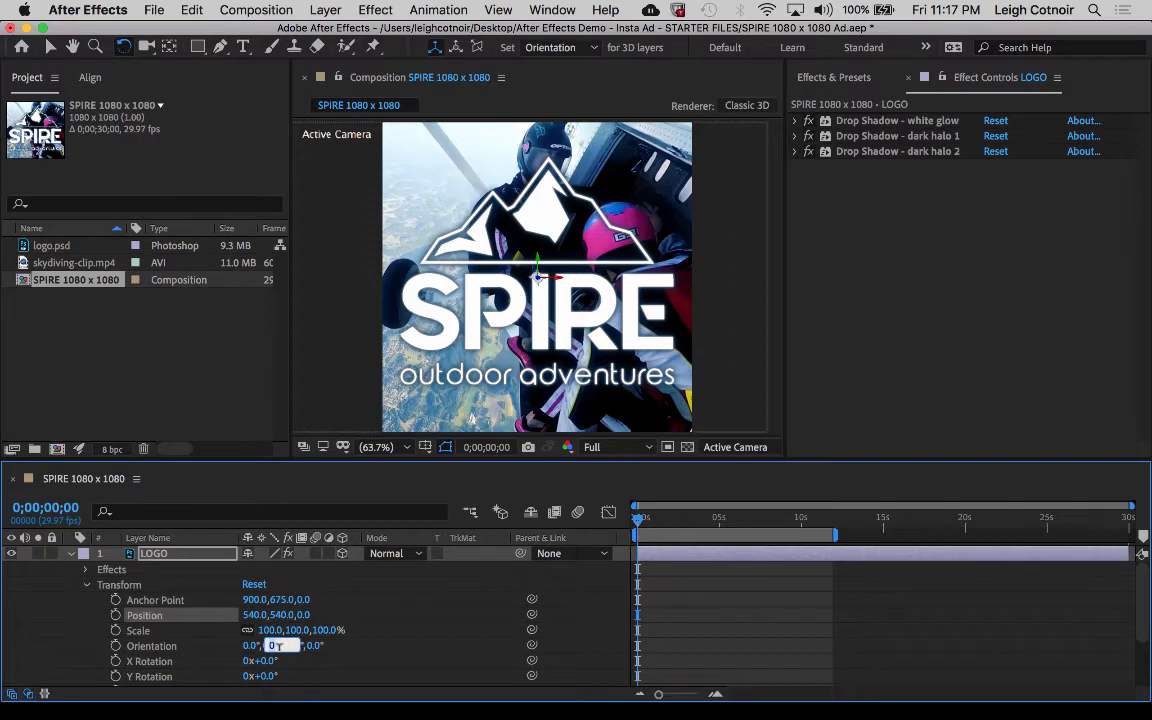
{"action": "key", "text": "BackSpace"}
{"action": "type", "text": "27"}
{"action": "key", "text": "Return"}
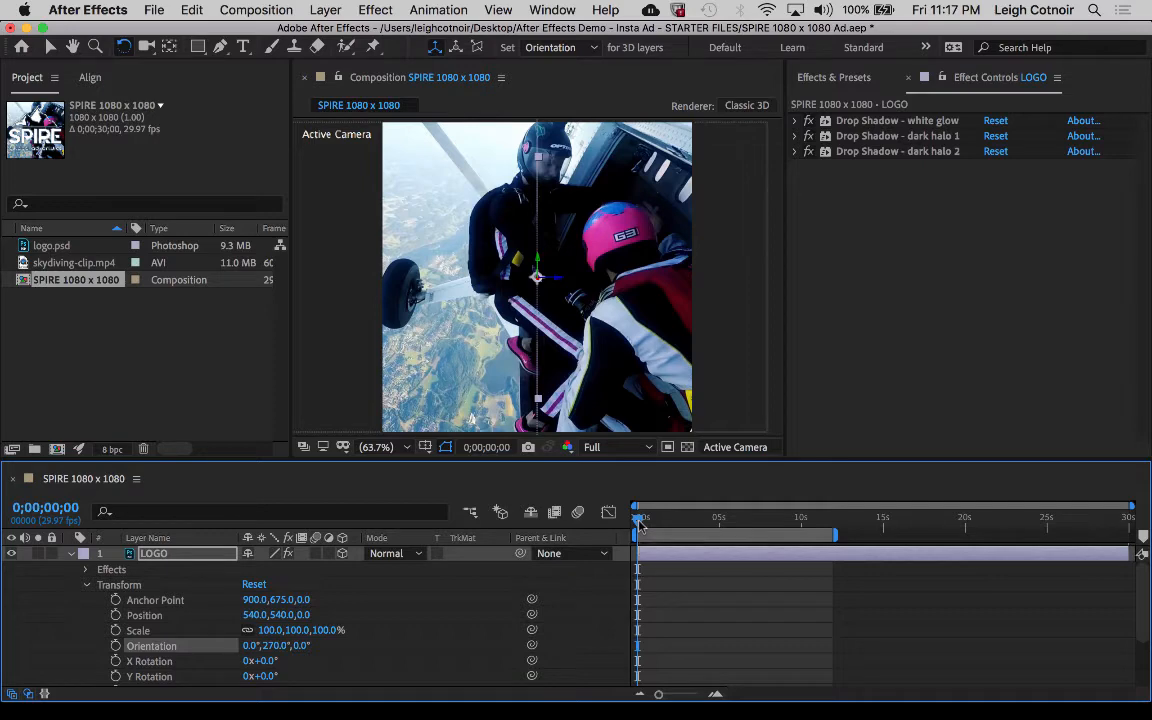
Step: Add Orientation keyframes to the LOGO layer at 20 frames and at the start of the timeline
{"action": "left_click_drag", "start_coordinate": [641, 522], "coordinate": [649, 527]}
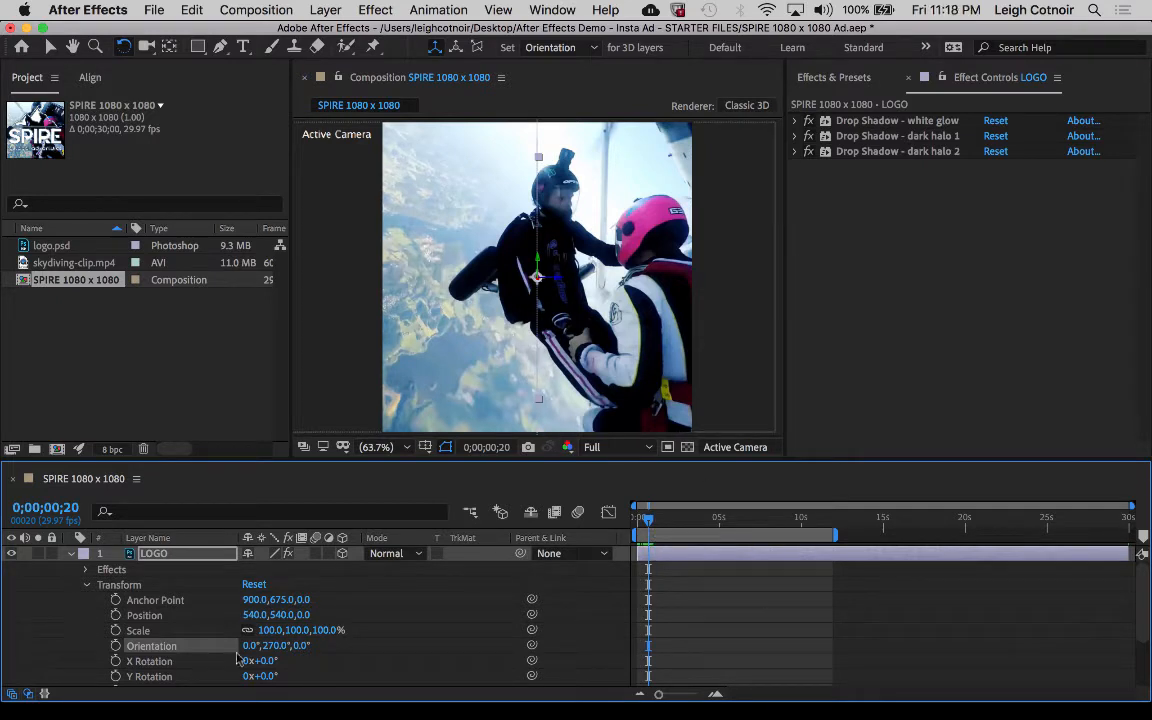
{"action": "left_click", "coordinate": [115, 646]}
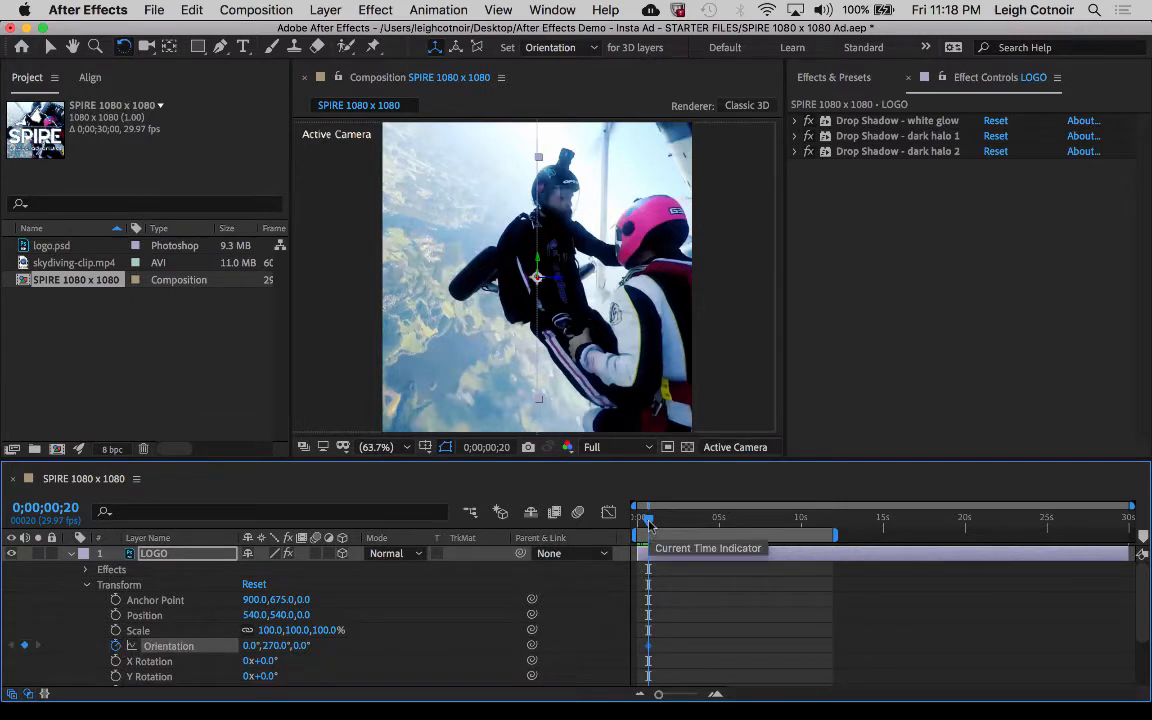
{"action": "key", "text": "Home"}
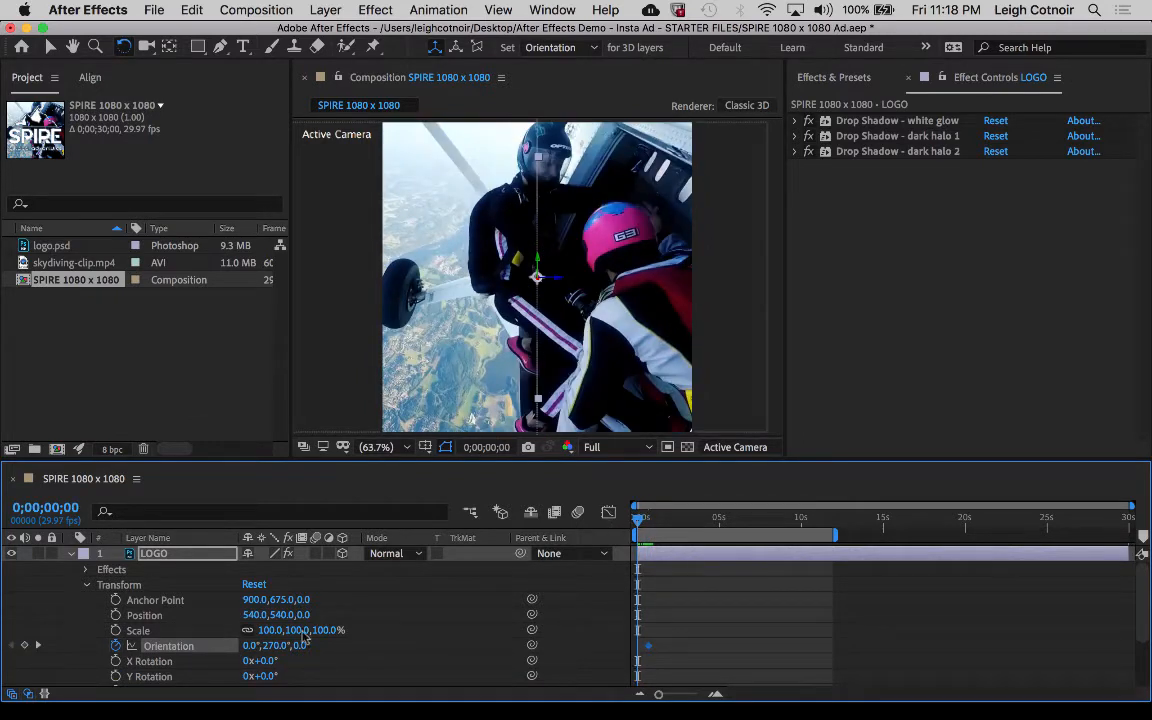
{"action": "left_click", "coordinate": [25, 646]}
Step: Set the LOGO layer's Y orientation to 0° at the 20-frame keyframe
{"action": "left_click_drag", "start_coordinate": [659, 695], "coordinate": [677, 695]}
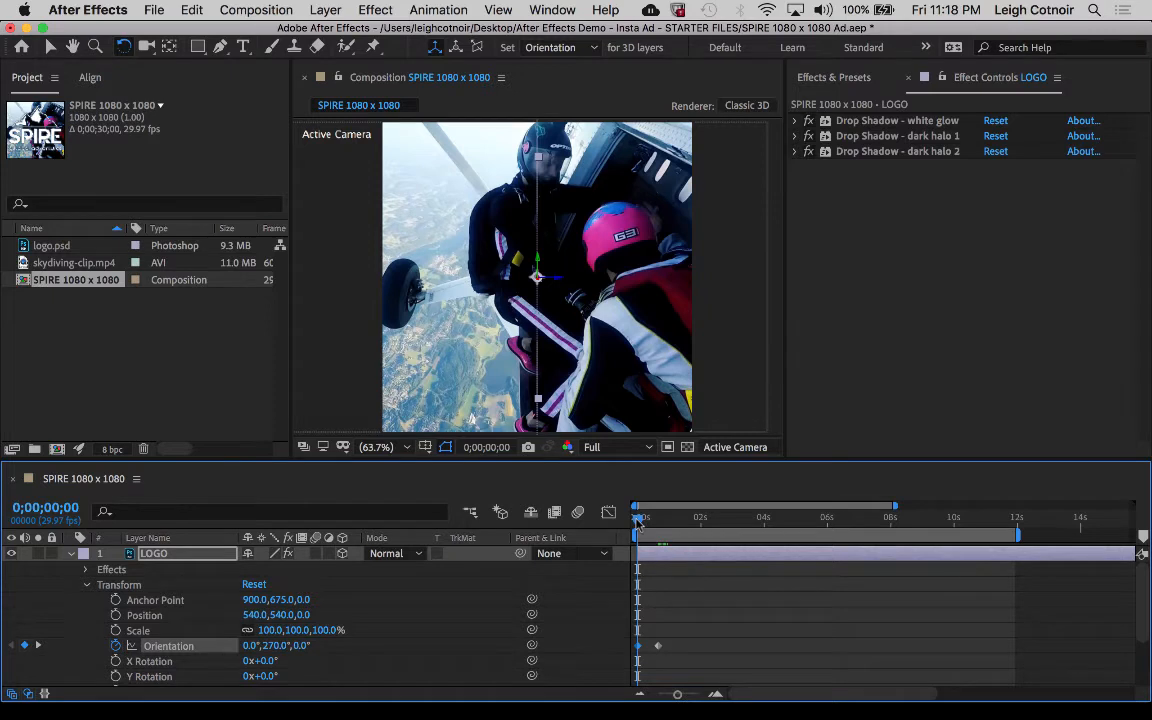
{"action": "left_click_drag", "start_coordinate": [638, 518], "coordinate": [658, 527]}
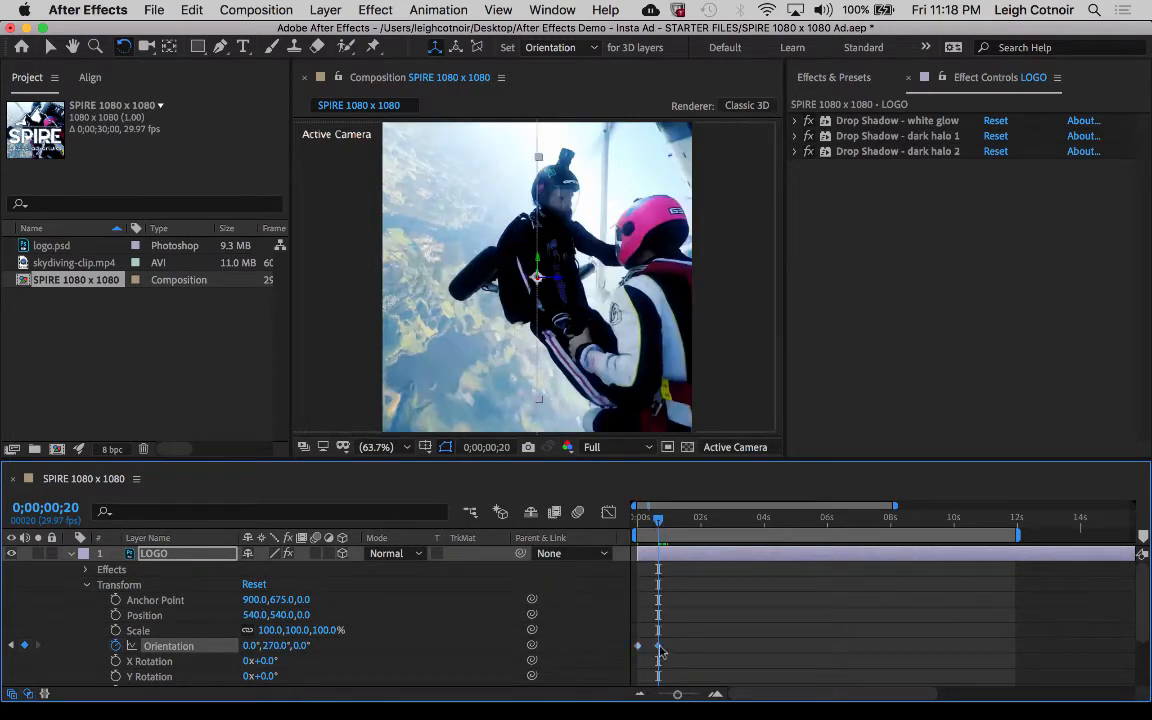
{"action": "left_click", "coordinate": [274, 647]}
{"action": "type", "text": "0"}
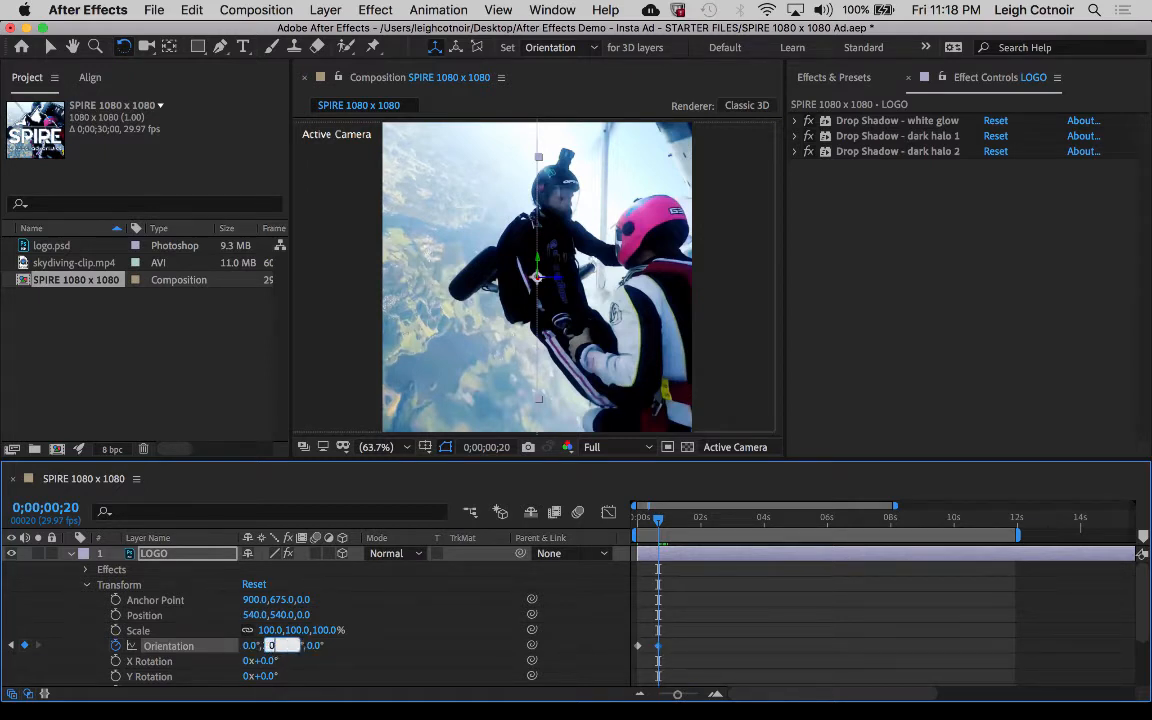
{"action": "key", "text": "Return"}
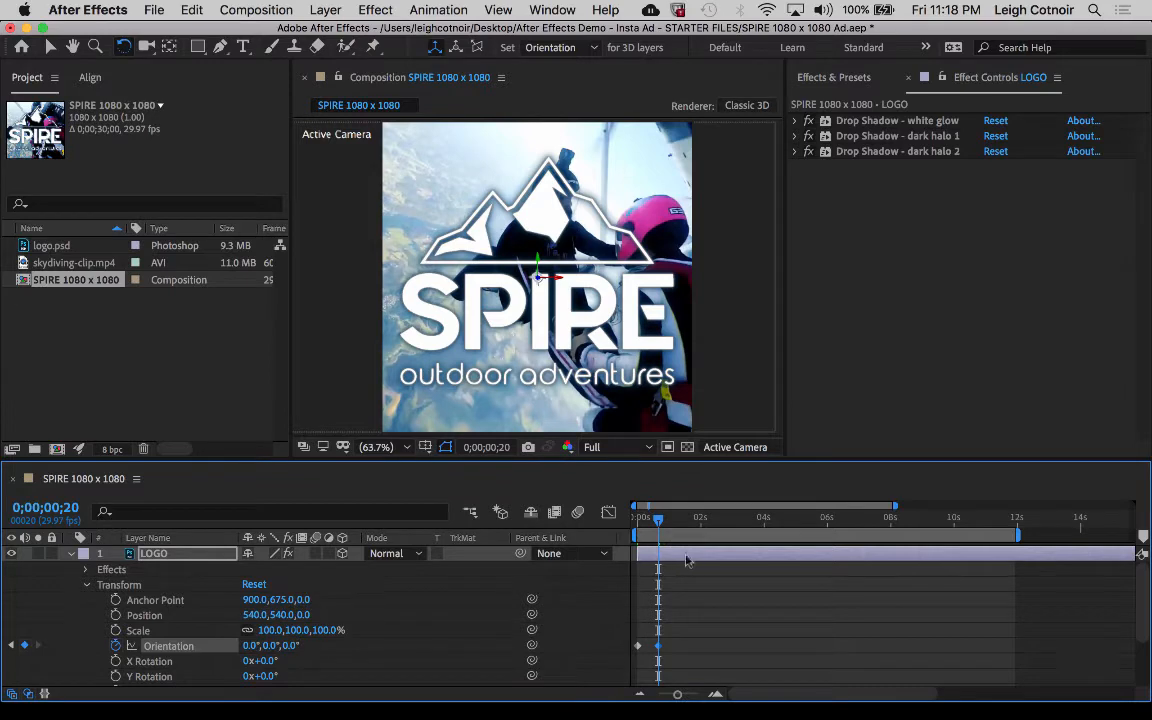
Step: Preview the logo's rotation animation from the start of the composition several times
{"action": "mouse_move", "coordinate": [660, 521]}
{"action": "left_mouse_down"}
{"action": "mouse_move", "coordinate": [639, 522]}
{"action": "mouse_move", "coordinate": [665, 528]}
{"action": "left_mouse_up"}
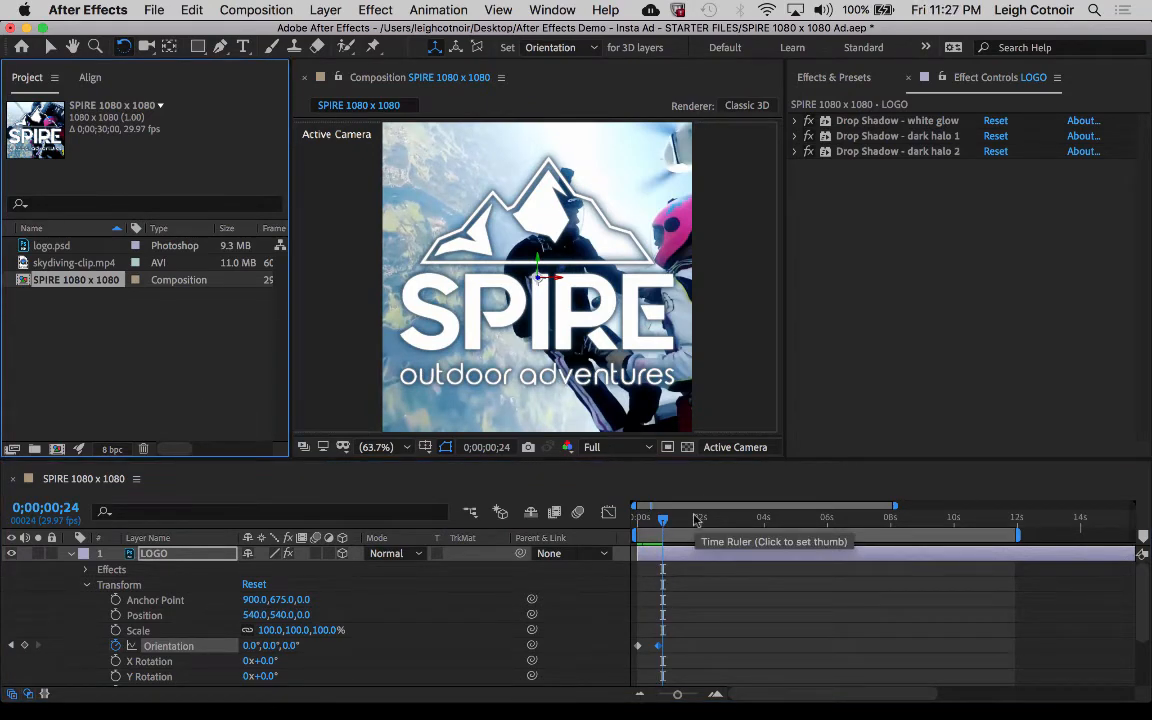
{"action": "key", "text": "space"}
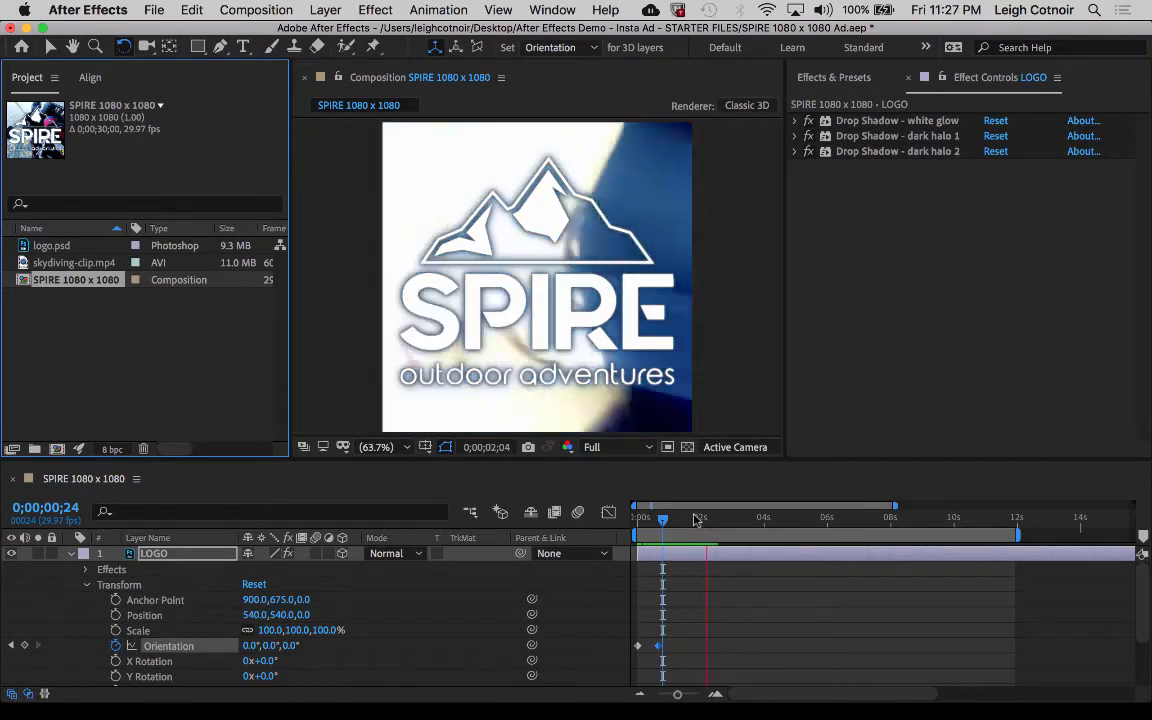
{"action": "key", "text": "space"}
{"action": "left_click_drag", "start_coordinate": [723, 521], "coordinate": [616, 526]}
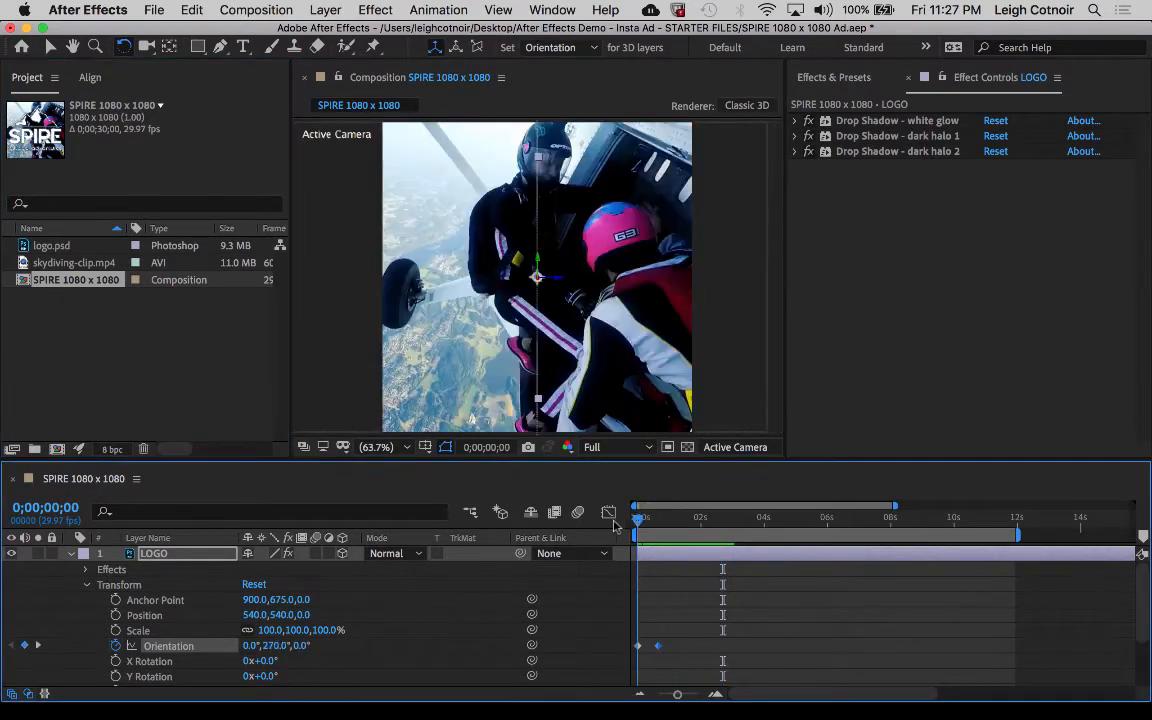
{"action": "key", "text": "space"}
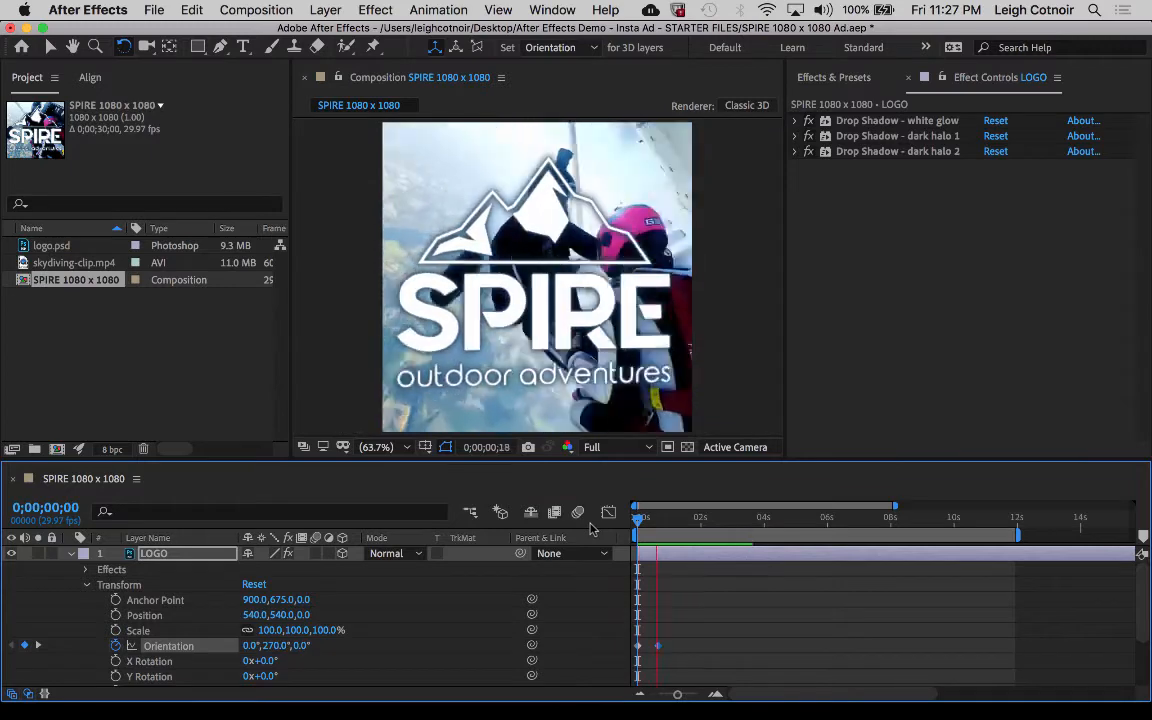
{"action": "key", "text": "space"}
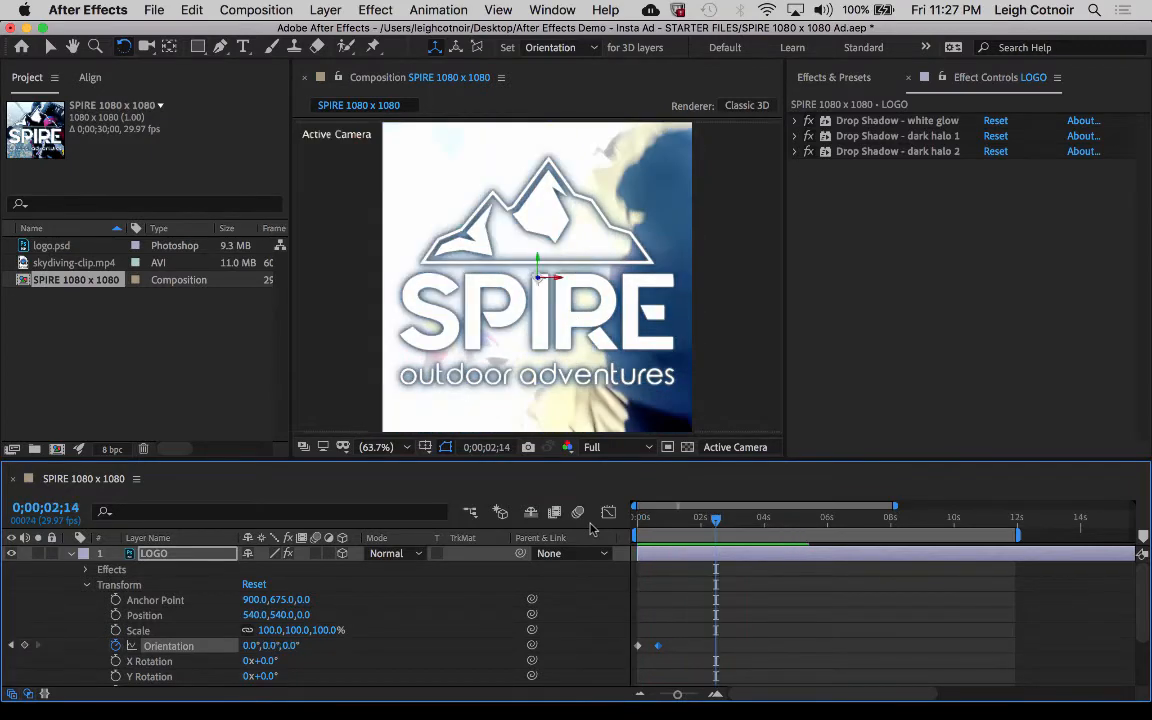
{"action": "left_click_drag", "start_coordinate": [716, 520], "coordinate": [622, 533]}
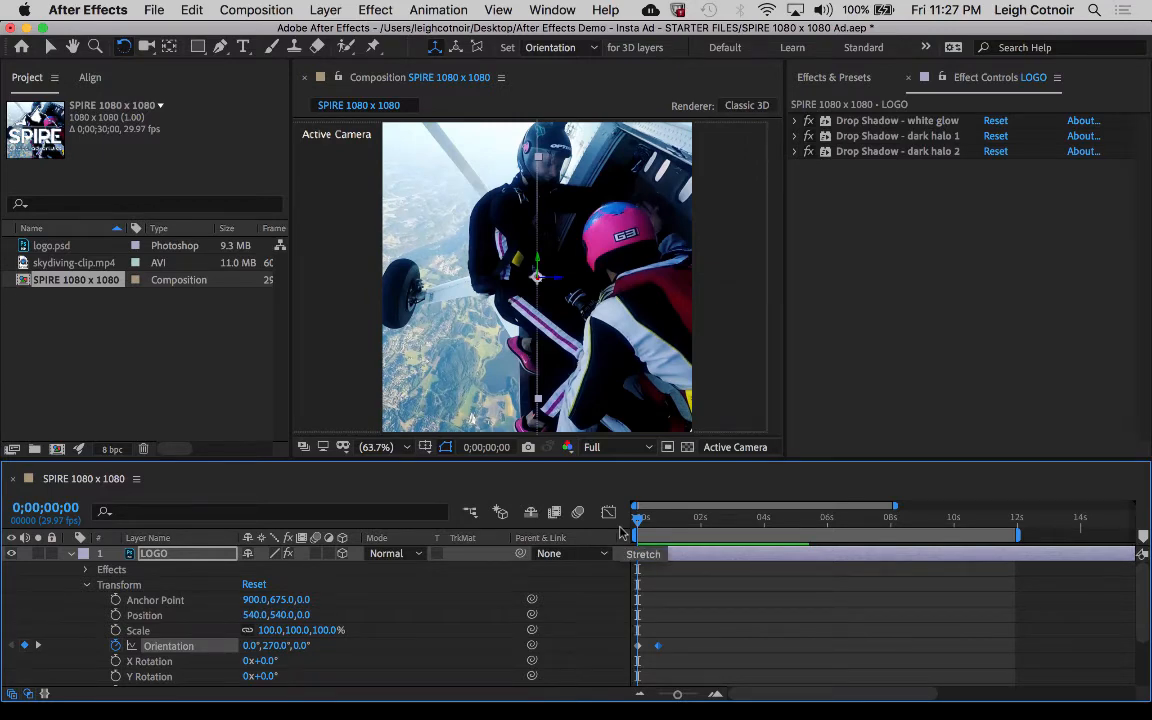
{"action": "key", "text": "space"}
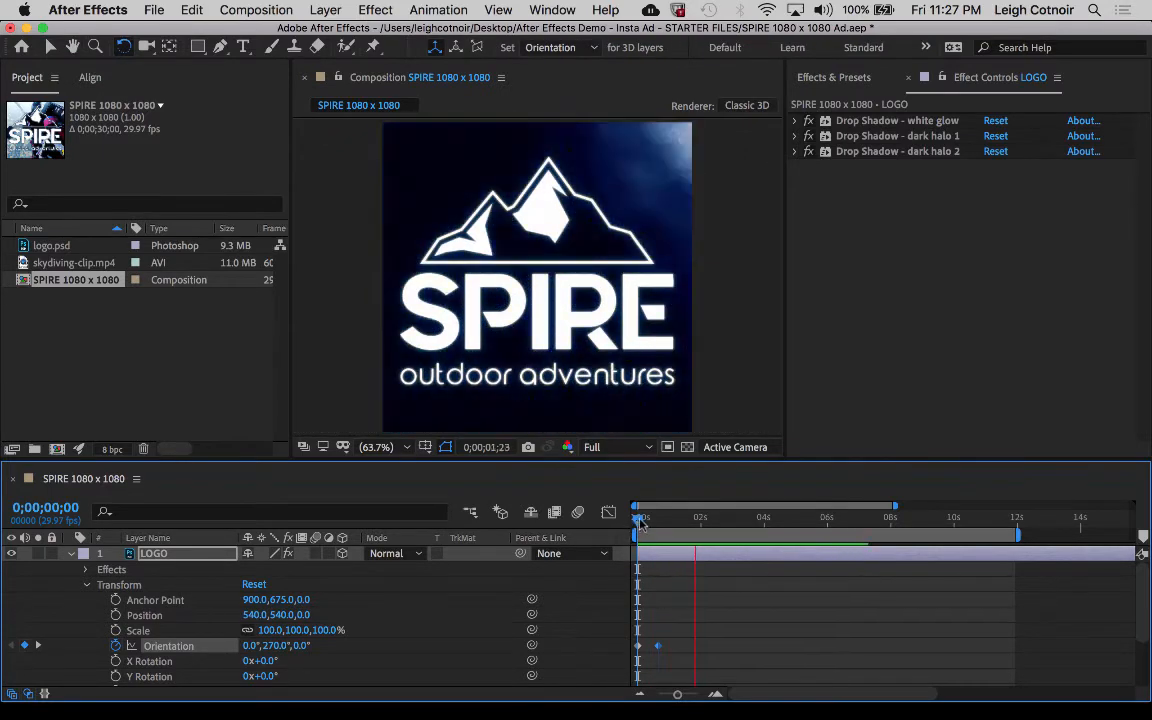
{"action": "key", "text": "space"}
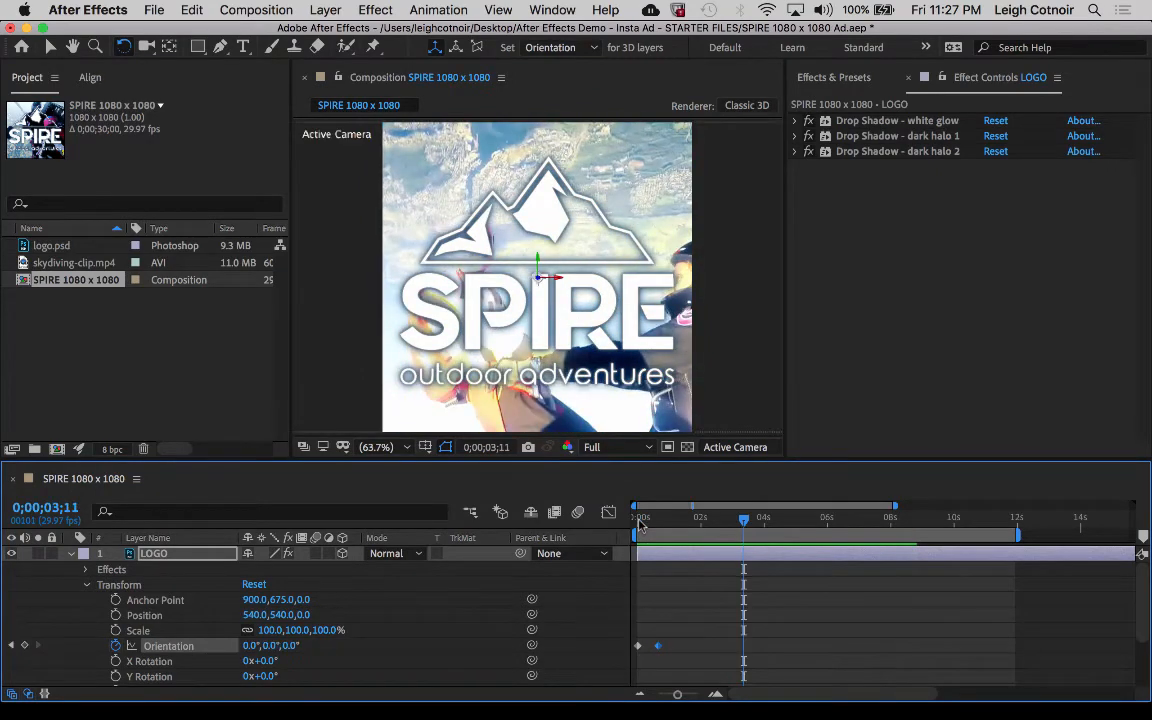
Step: Bring the LOGO layer closer to the camera at 6 frames by adjusting its Z position to -777
{"action": "left_click", "coordinate": [714, 521]}
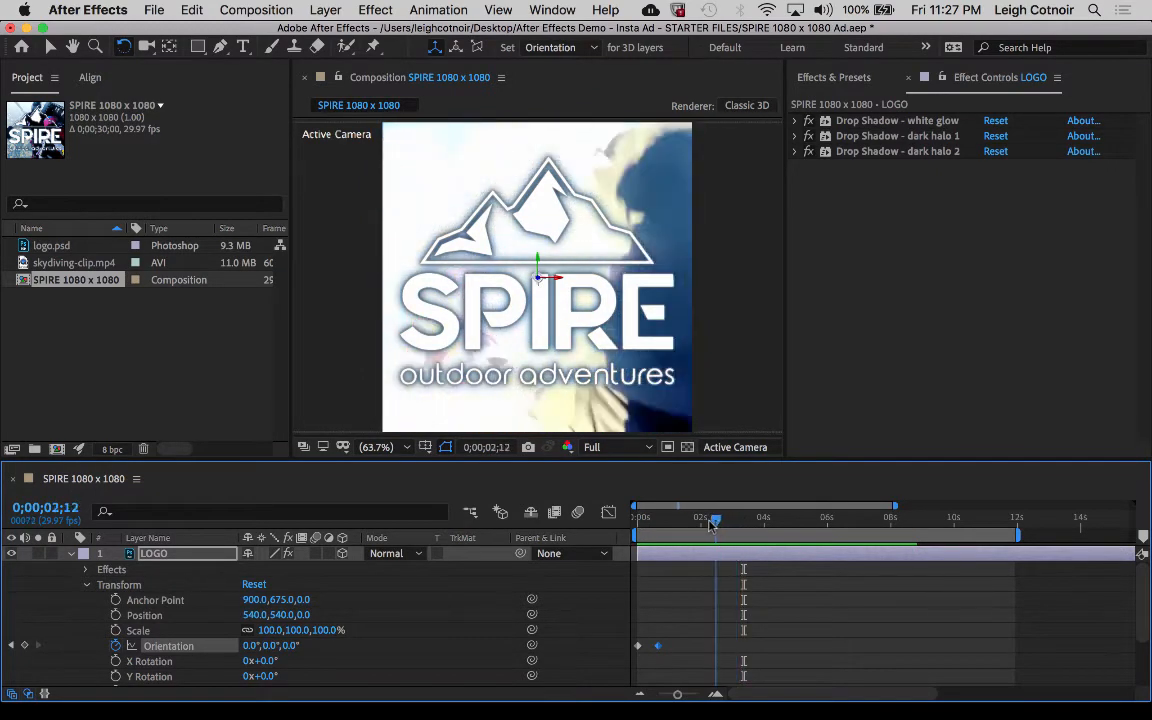
{"action": "left_click_drag", "start_coordinate": [714, 521], "coordinate": [617, 517]}
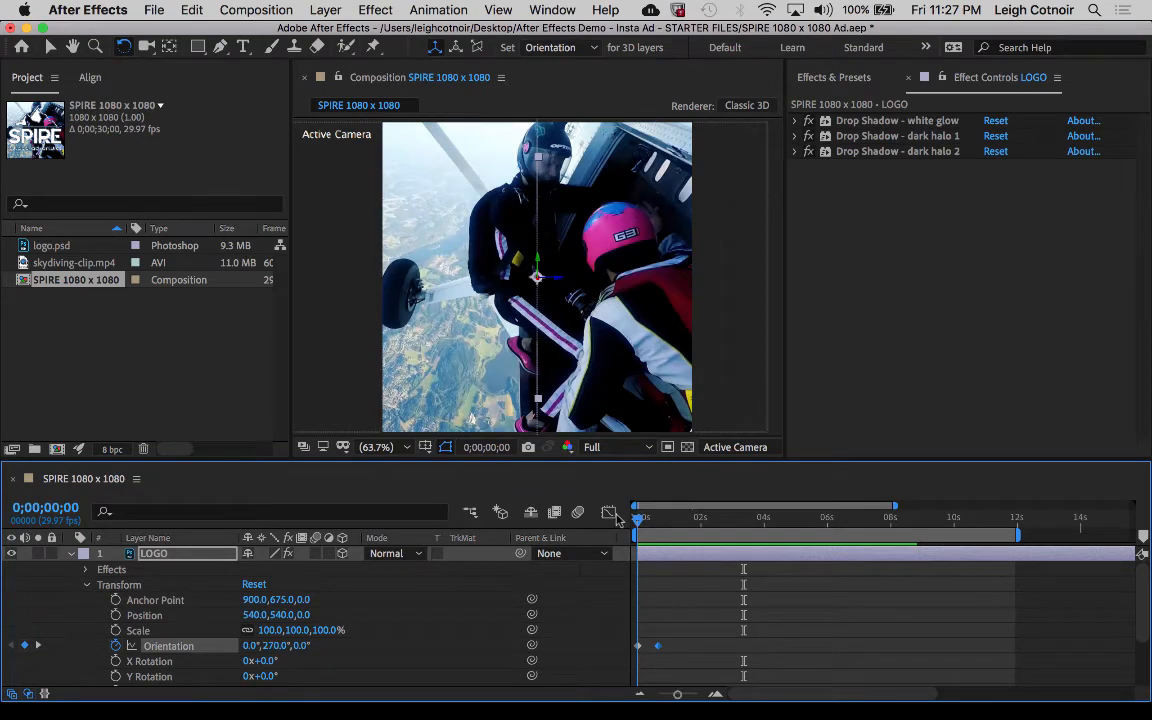
{"action": "left_click_drag", "start_coordinate": [637, 517], "coordinate": [560, 476]}
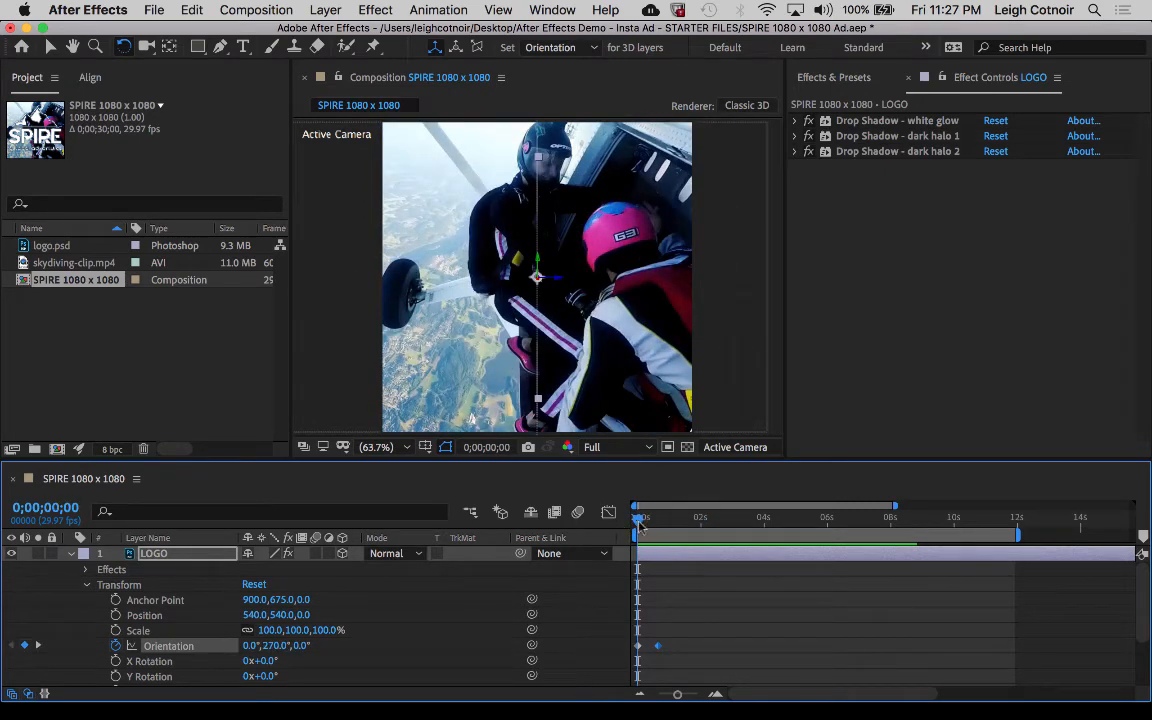
{"action": "left_click_drag", "start_coordinate": [640, 523], "coordinate": [644, 533]}
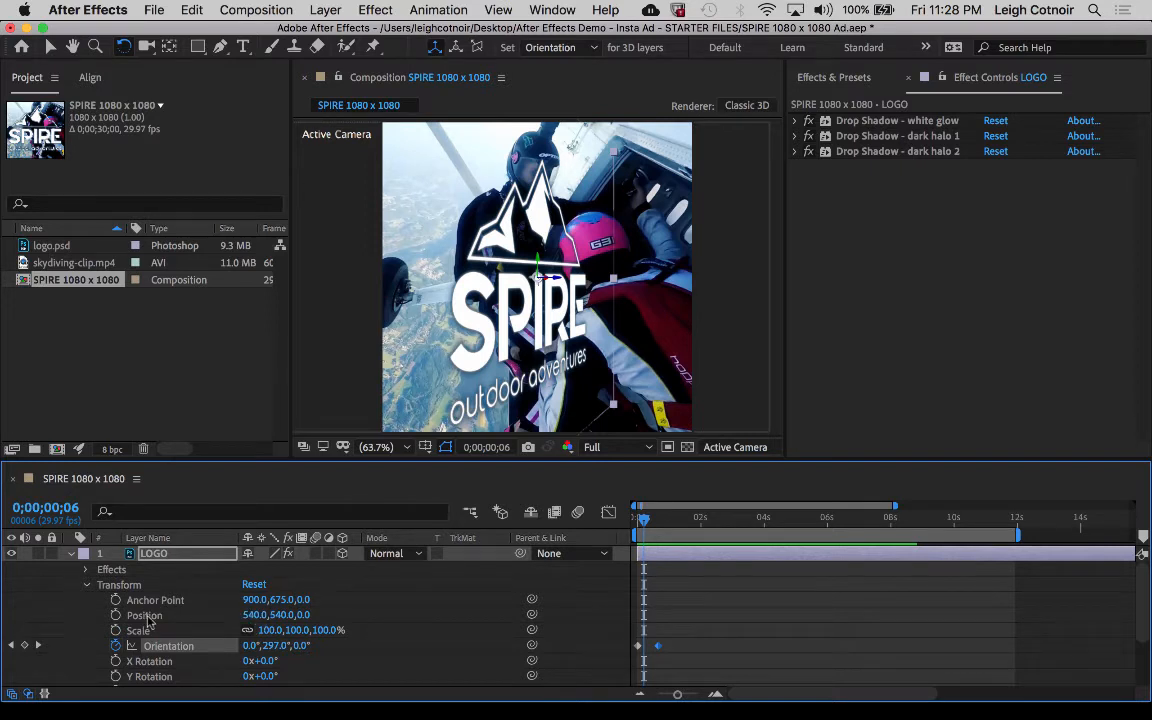
{"action": "left_click", "coordinate": [50, 47]}
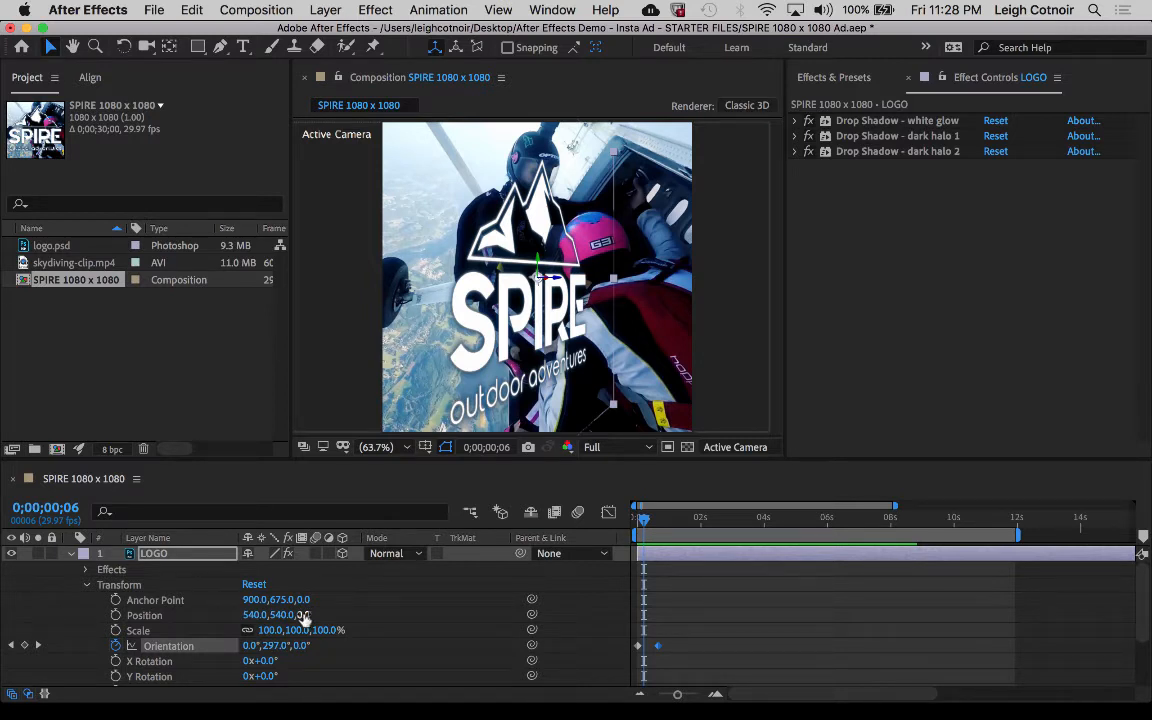
{"action": "left_click_drag", "start_coordinate": [303, 617], "coordinate": [500, 597]}
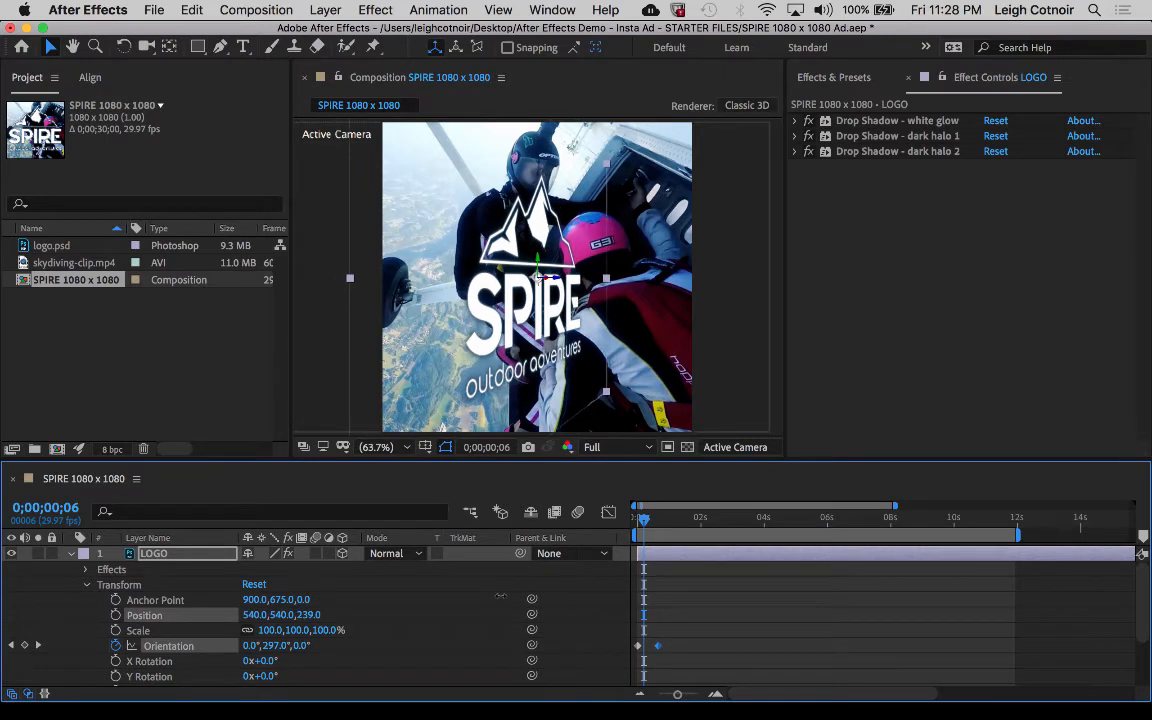
{"action": "left_click_drag", "start_coordinate": [501, 596], "coordinate": [5, 617]}
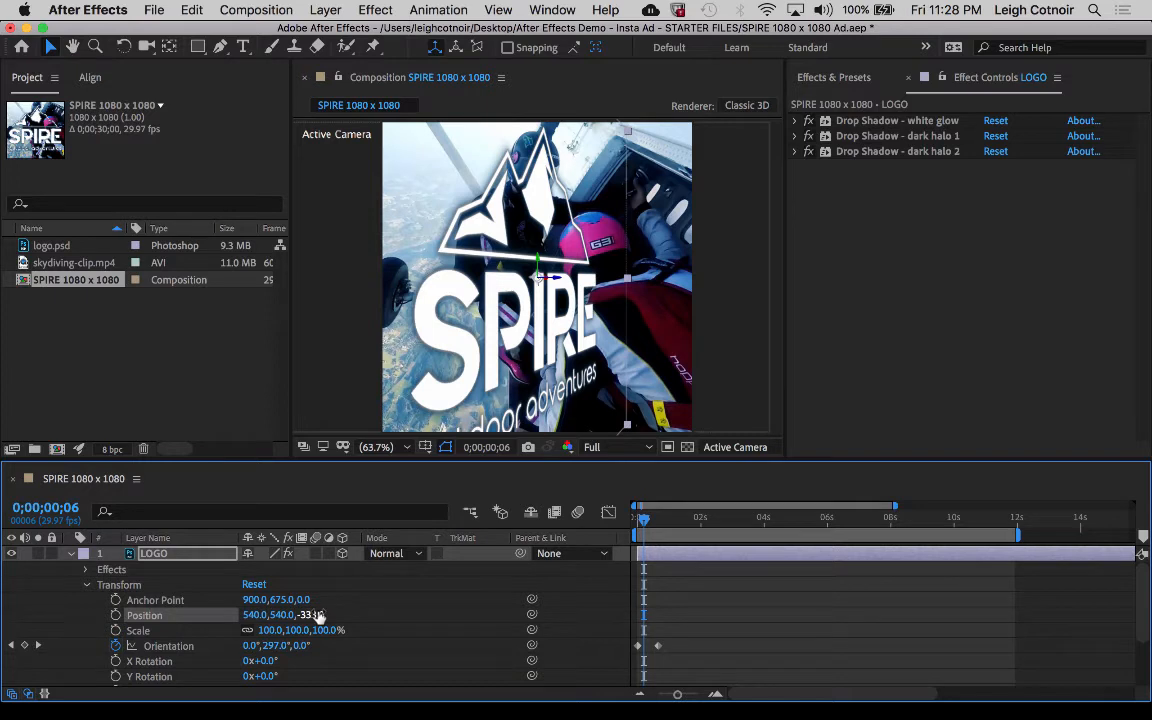
{"action": "left_click_drag", "start_coordinate": [316, 615], "coordinate": [270, 615]}
{"action": "left_click_drag", "start_coordinate": [88, 607], "coordinate": [88, 608]}
{"action": "scroll", "coordinate": [257, 612], "scroll_direction": "right", "scroll_amount": 10}
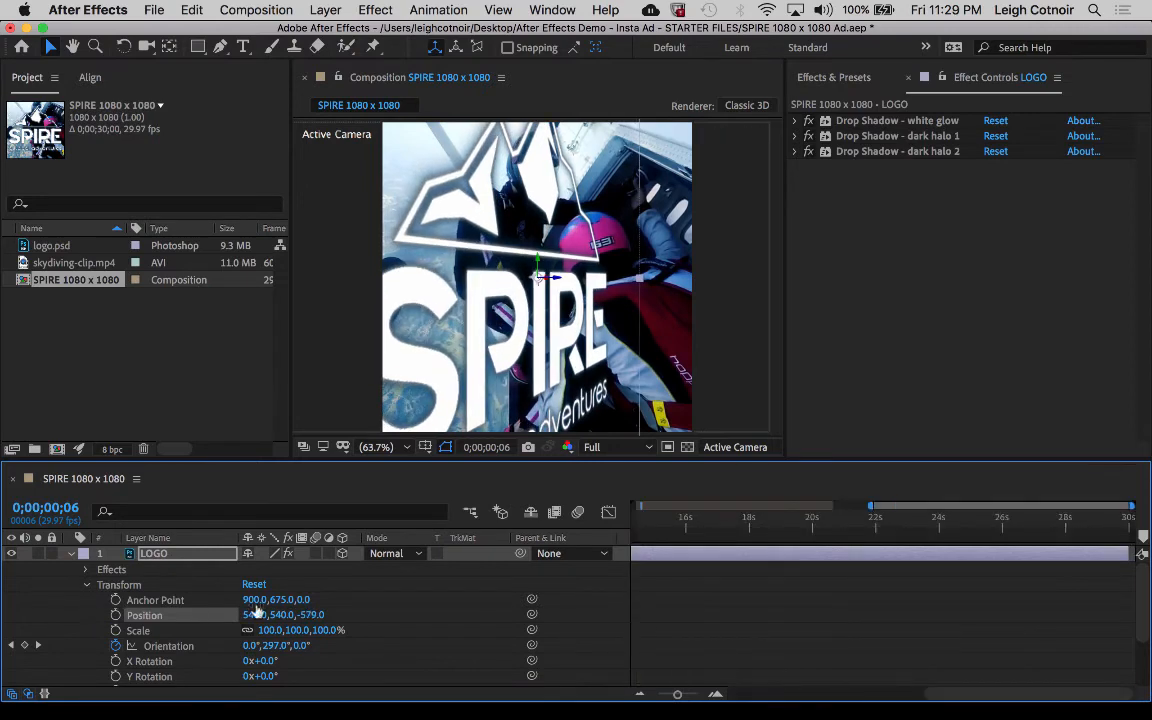
{"action": "left_click_drag", "start_coordinate": [316, 615], "coordinate": [274, 615]}
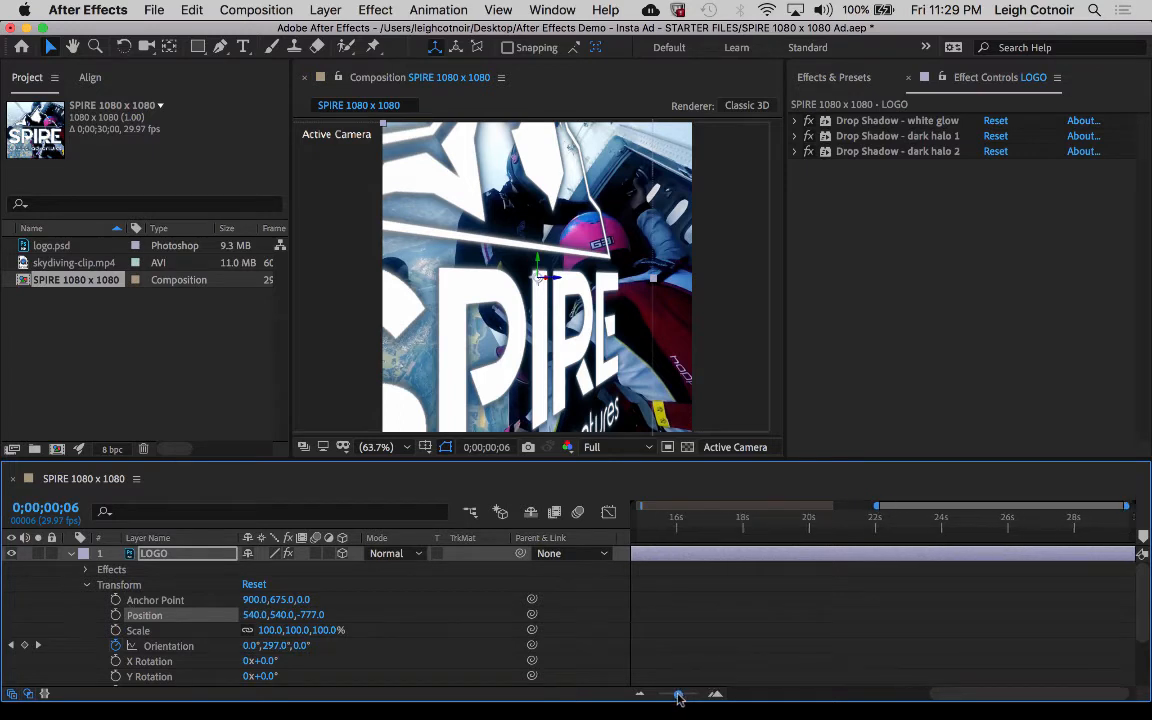
{"action": "left_click_drag", "start_coordinate": [678, 697], "coordinate": [655, 698]}
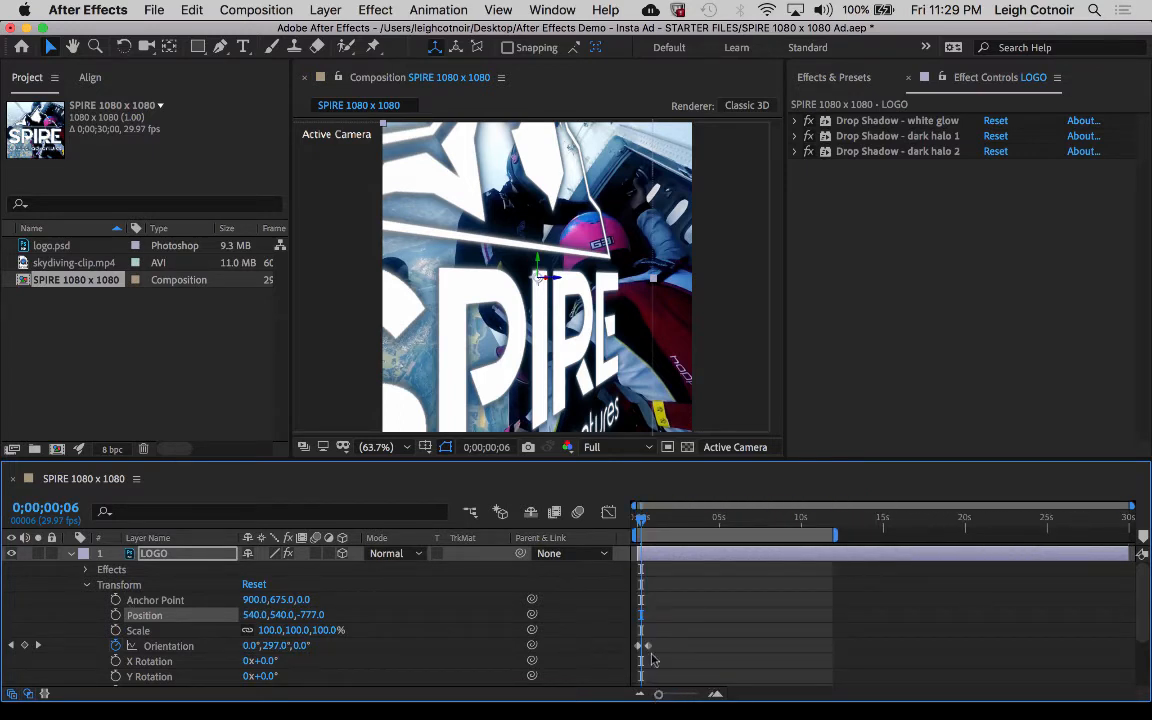
Step: Adjust the LOGO layer's Z position to -886 and preview the rotation from the start of the composition
{"action": "mouse_move", "coordinate": [643, 521]}
{"action": "left_mouse_down"}
{"action": "mouse_move", "coordinate": [626, 520]}
{"action": "mouse_move", "coordinate": [658, 525]}
{"action": "mouse_move", "coordinate": [620, 522]}
{"action": "left_mouse_up"}
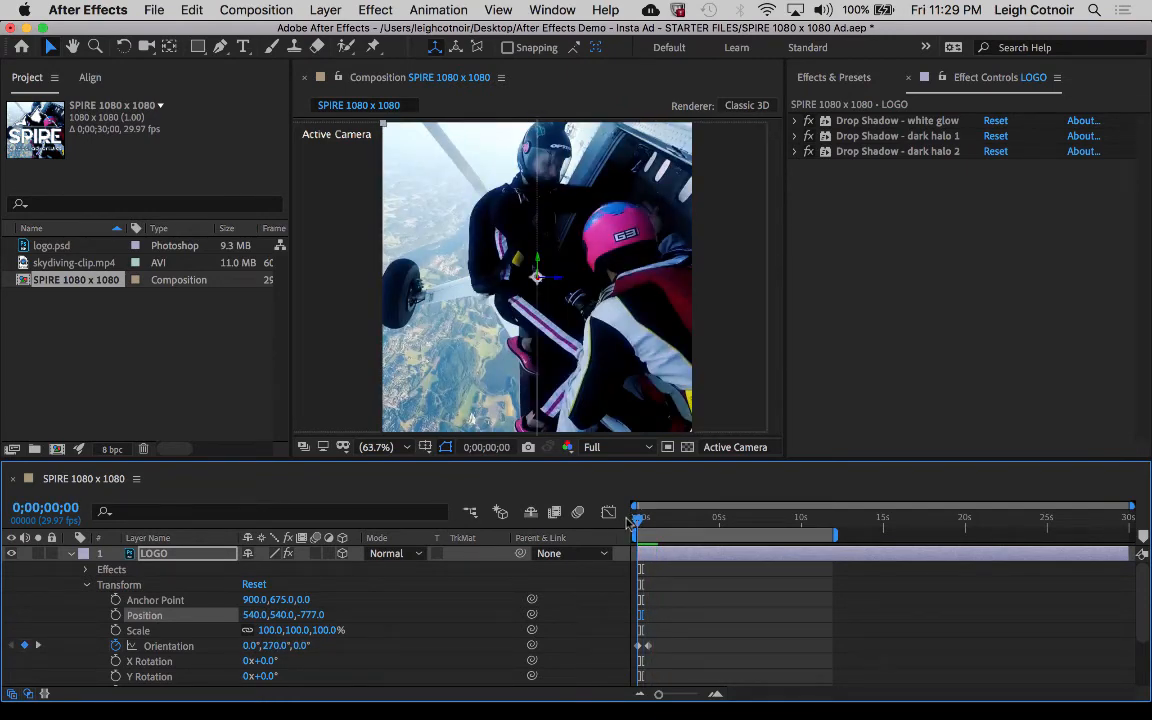
{"action": "mouse_move", "coordinate": [620, 522]}
{"action": "left_mouse_down"}
{"action": "mouse_move", "coordinate": [648, 521]}
{"action": "mouse_move", "coordinate": [612, 522]}
{"action": "left_mouse_up"}
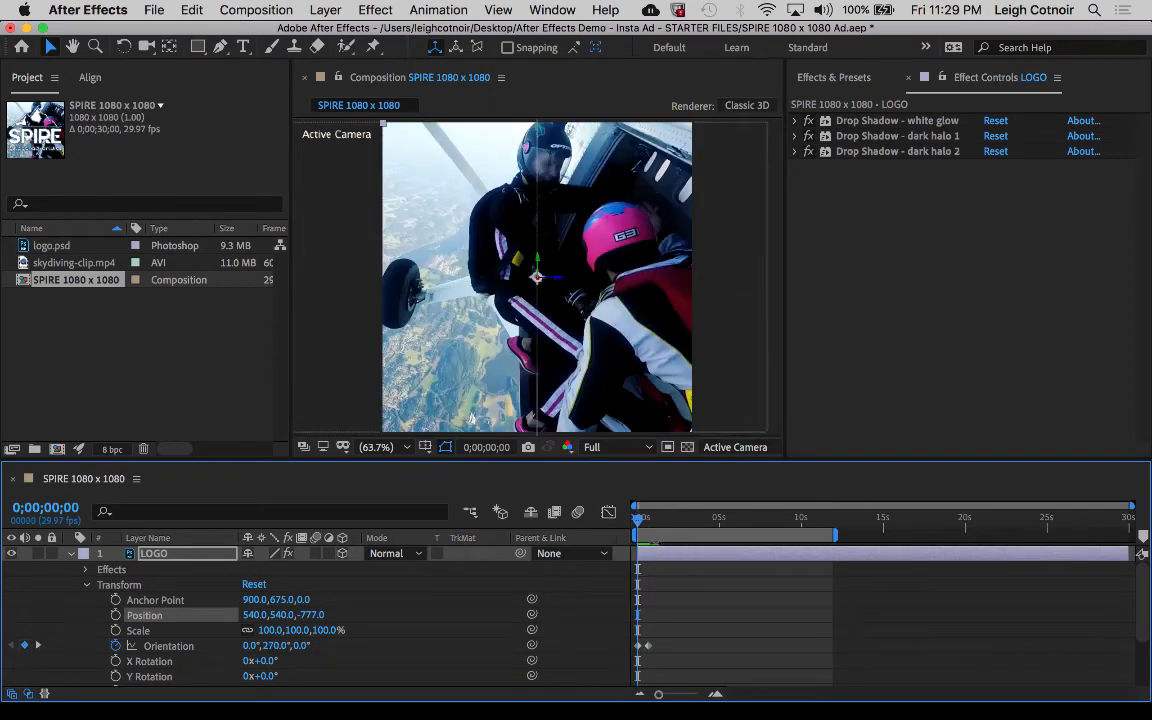
{"action": "left_click", "coordinate": [640, 519]}
{"action": "left_click_drag", "start_coordinate": [641, 520], "coordinate": [642, 521]}
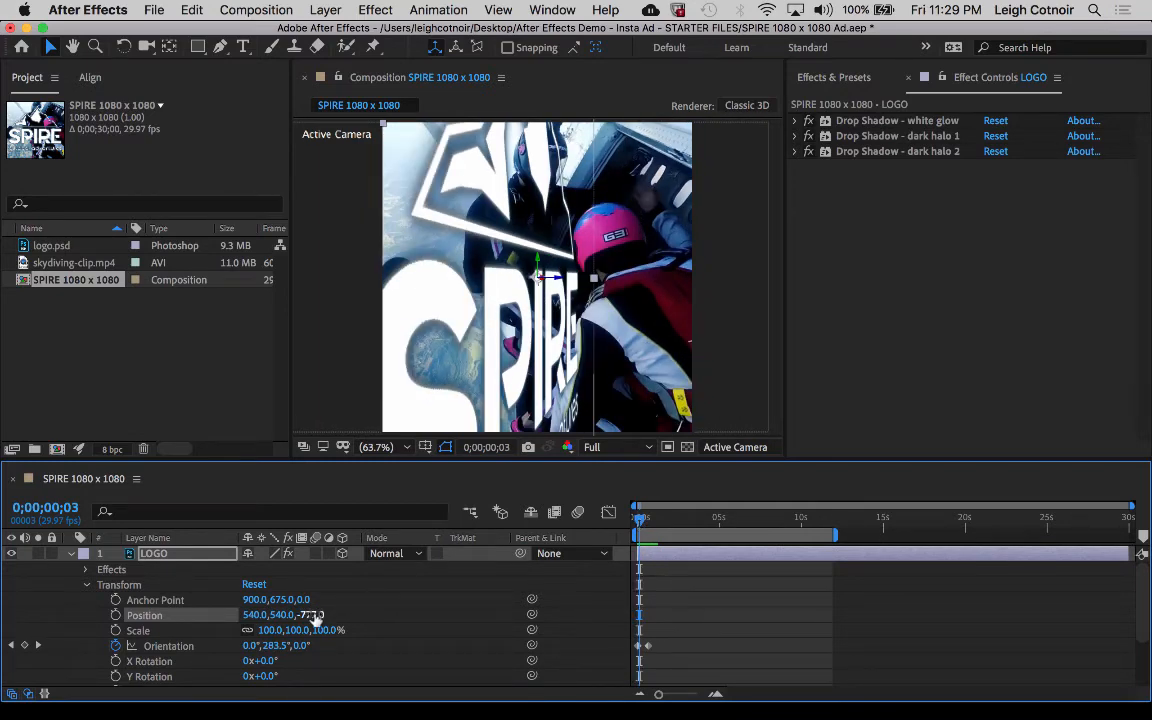
{"action": "left_click_drag", "start_coordinate": [314, 617], "coordinate": [160, 563]}
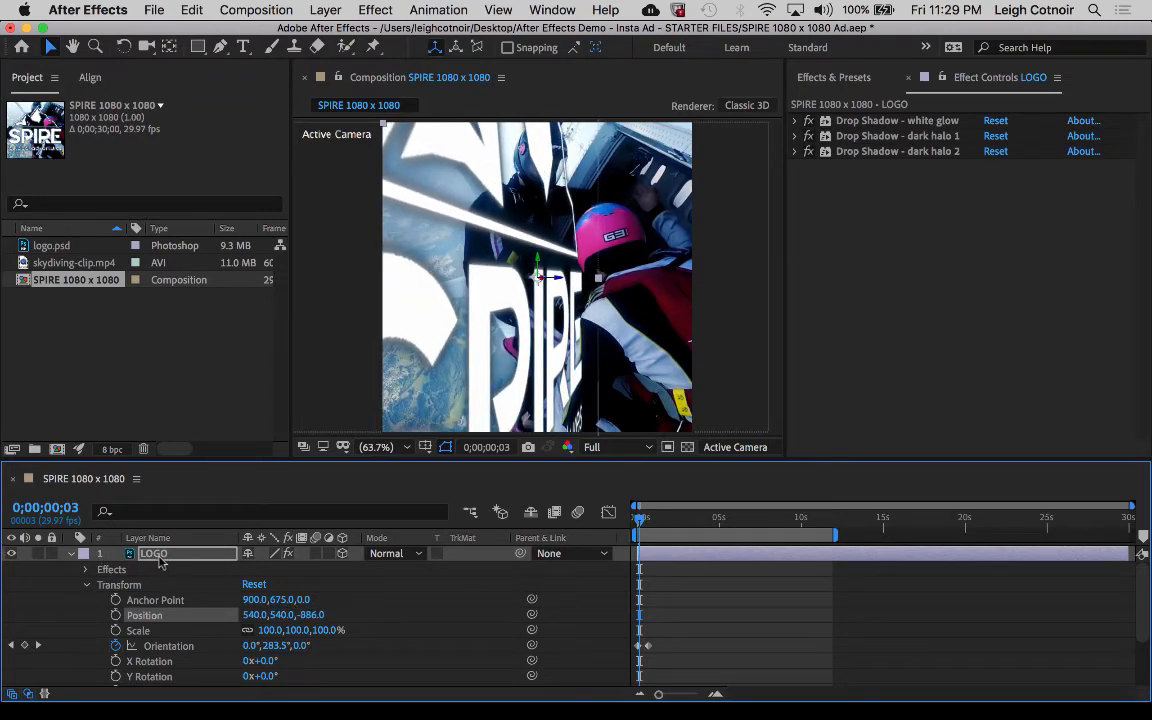
{"action": "left_click_drag", "start_coordinate": [641, 522], "coordinate": [619, 533]}
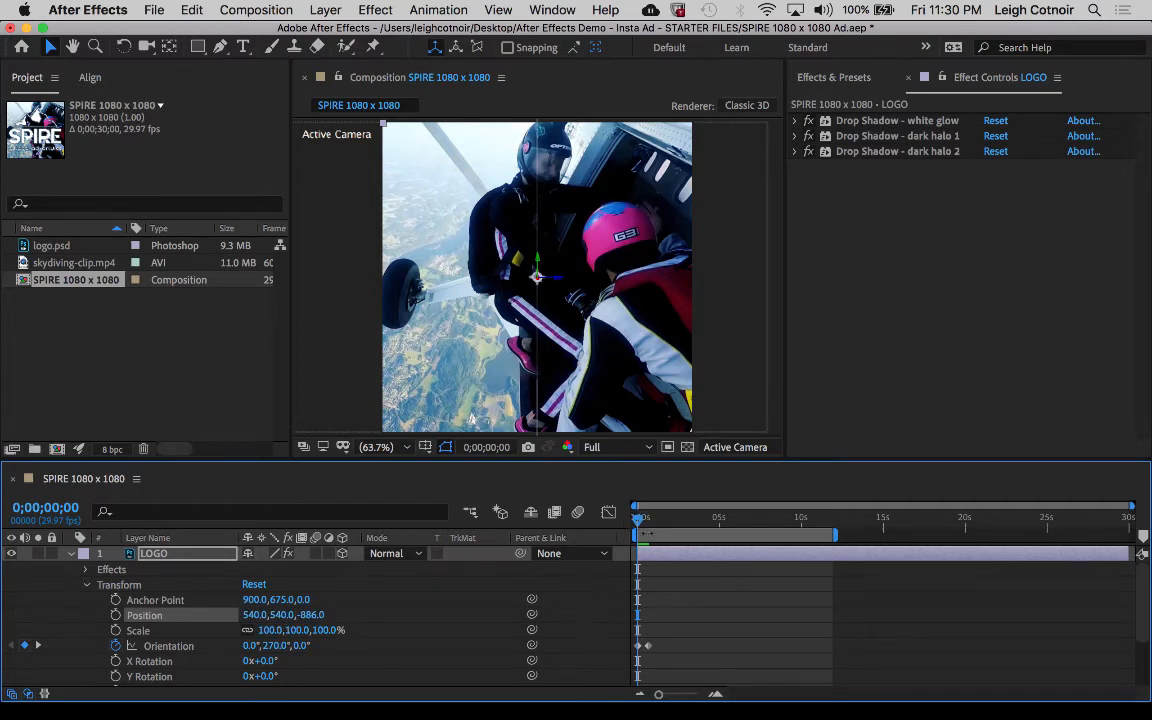
{"action": "key", "text": "space"}
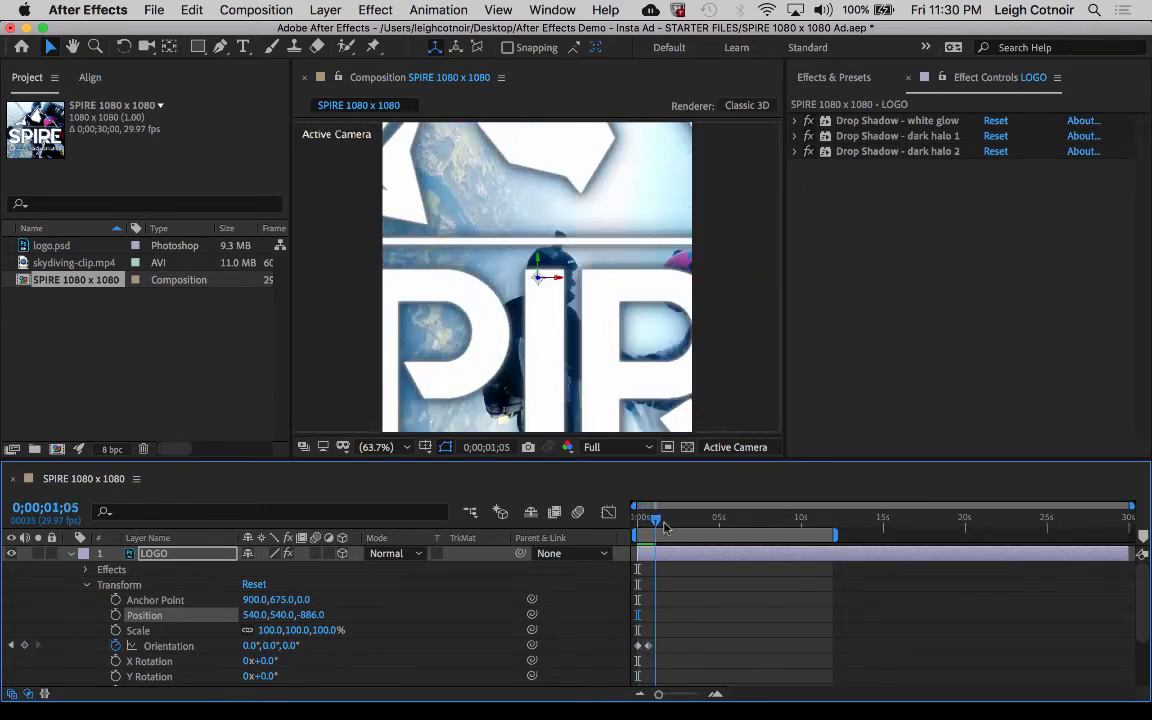
{"action": "left_click_drag", "start_coordinate": [664, 527], "coordinate": [622, 533]}
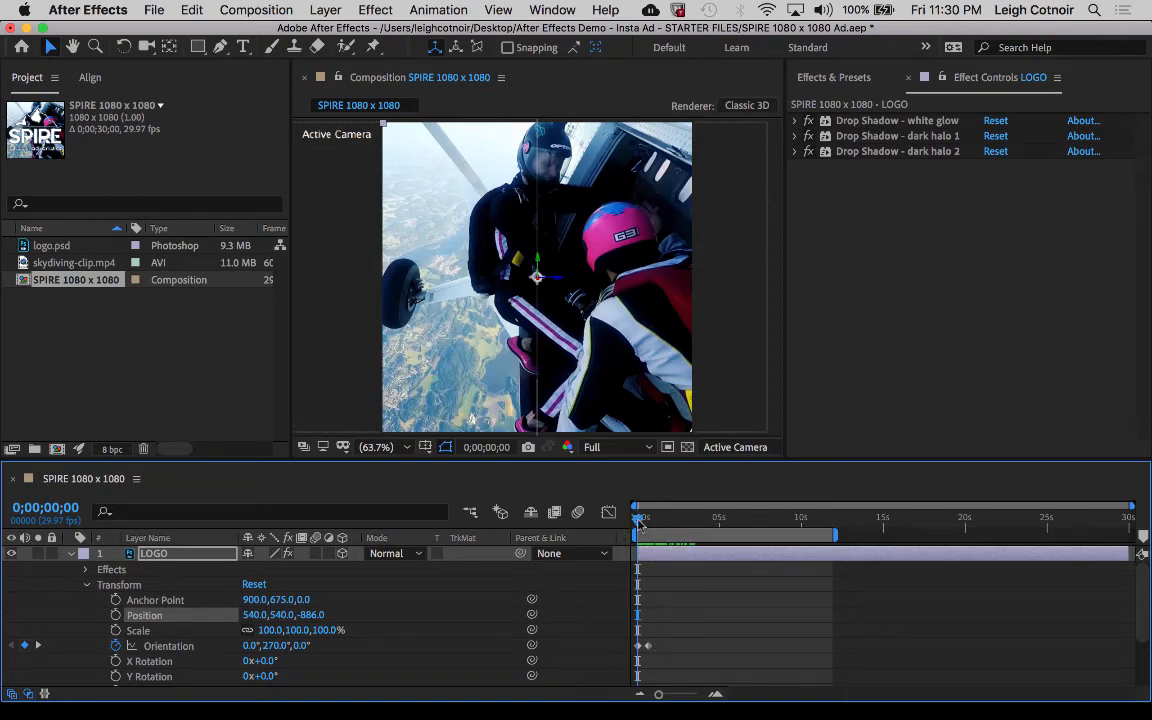
Step: Add Position keyframes to the LOGO layer at 20 frames and at the start of the composition
{"action": "left_click_drag", "start_coordinate": [640, 520], "coordinate": [651, 527]}
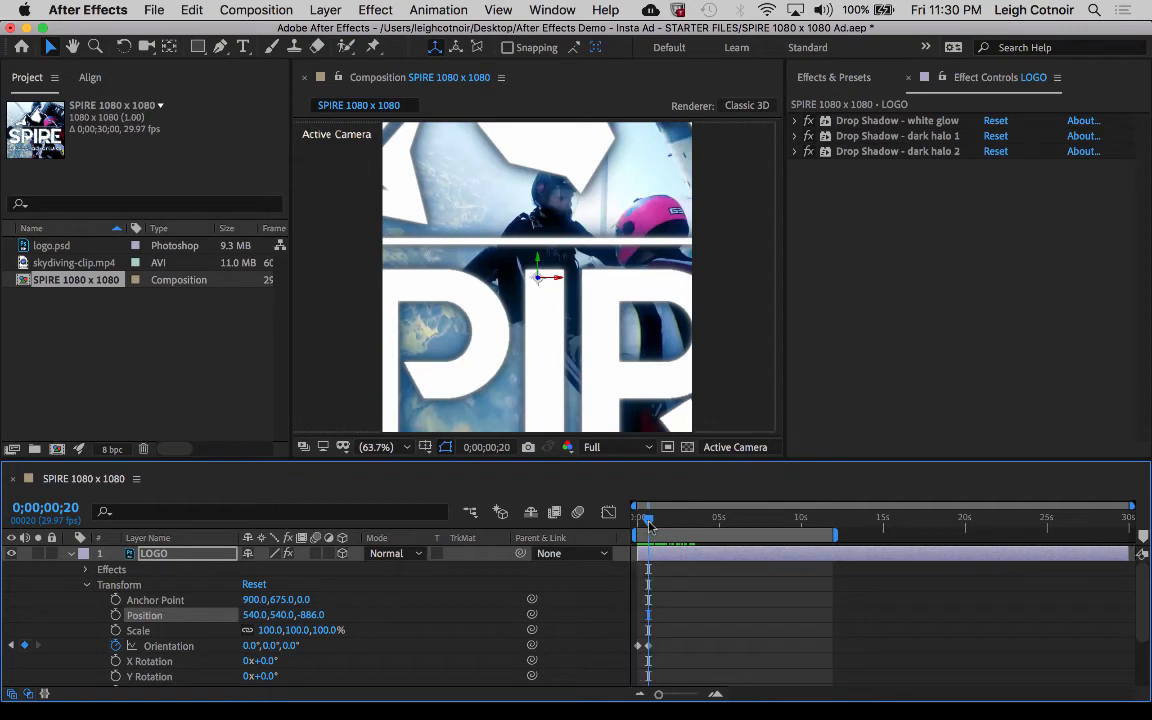
{"action": "left_click", "coordinate": [647, 648]}
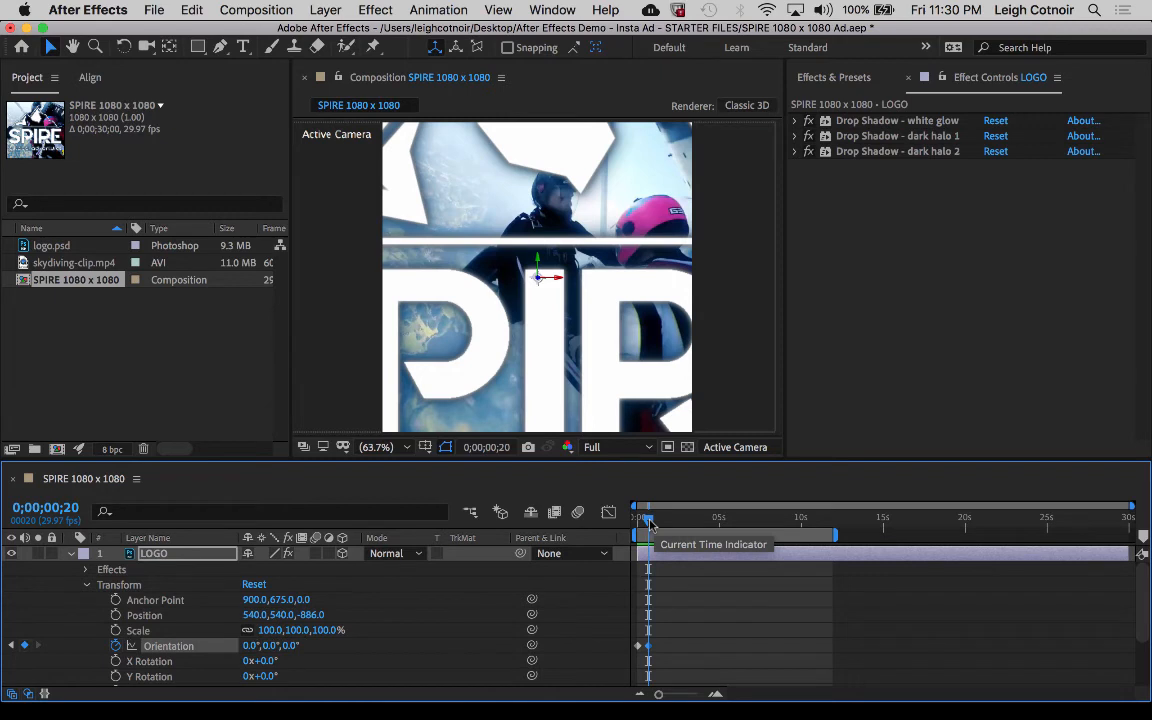
{"action": "left_click", "coordinate": [115, 615]}
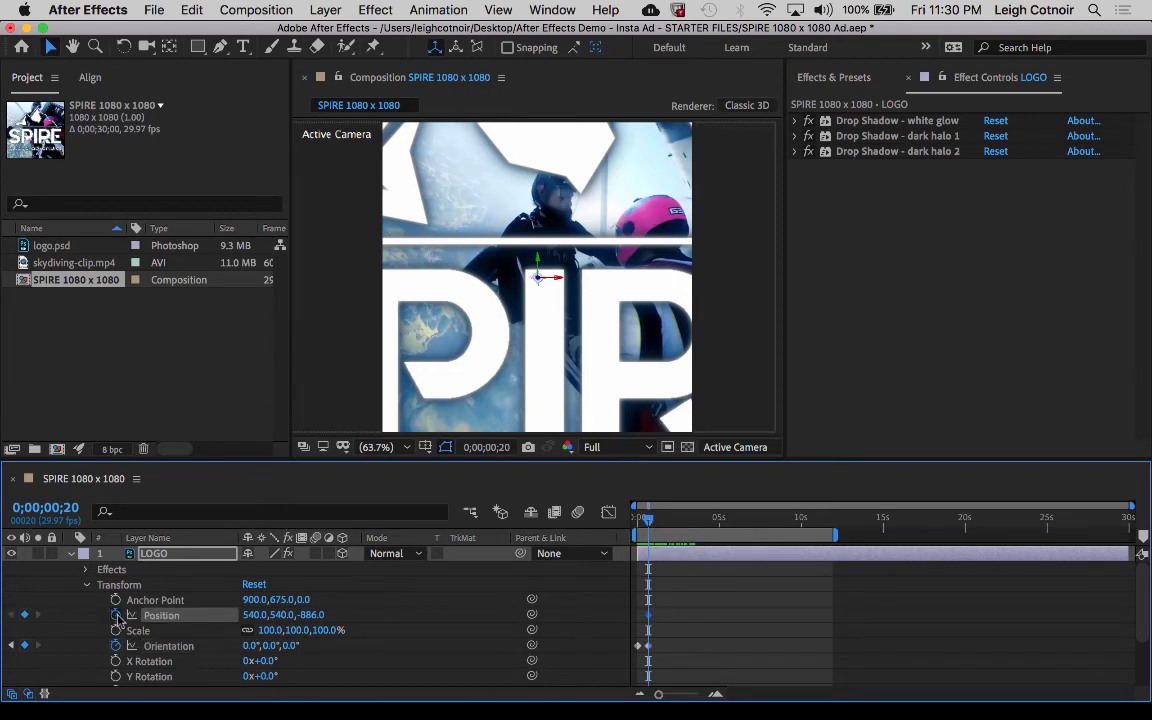
{"action": "left_click_drag", "start_coordinate": [648, 519], "coordinate": [624, 527]}
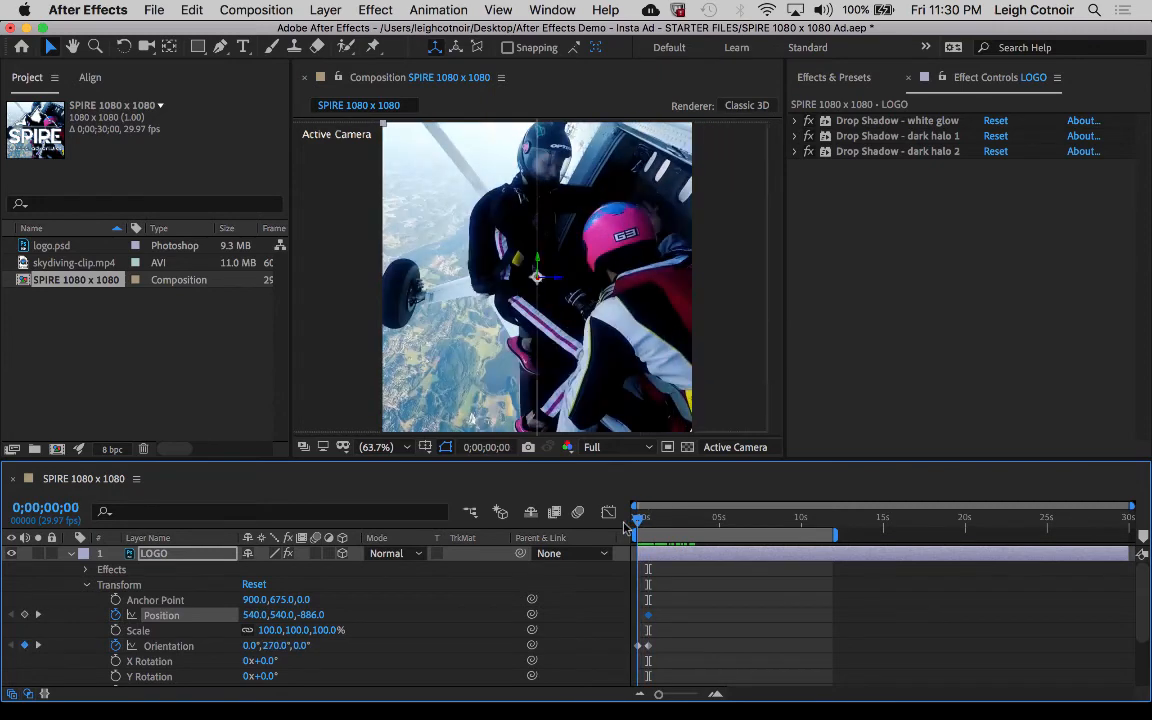
{"action": "left_click", "coordinate": [25, 615]}
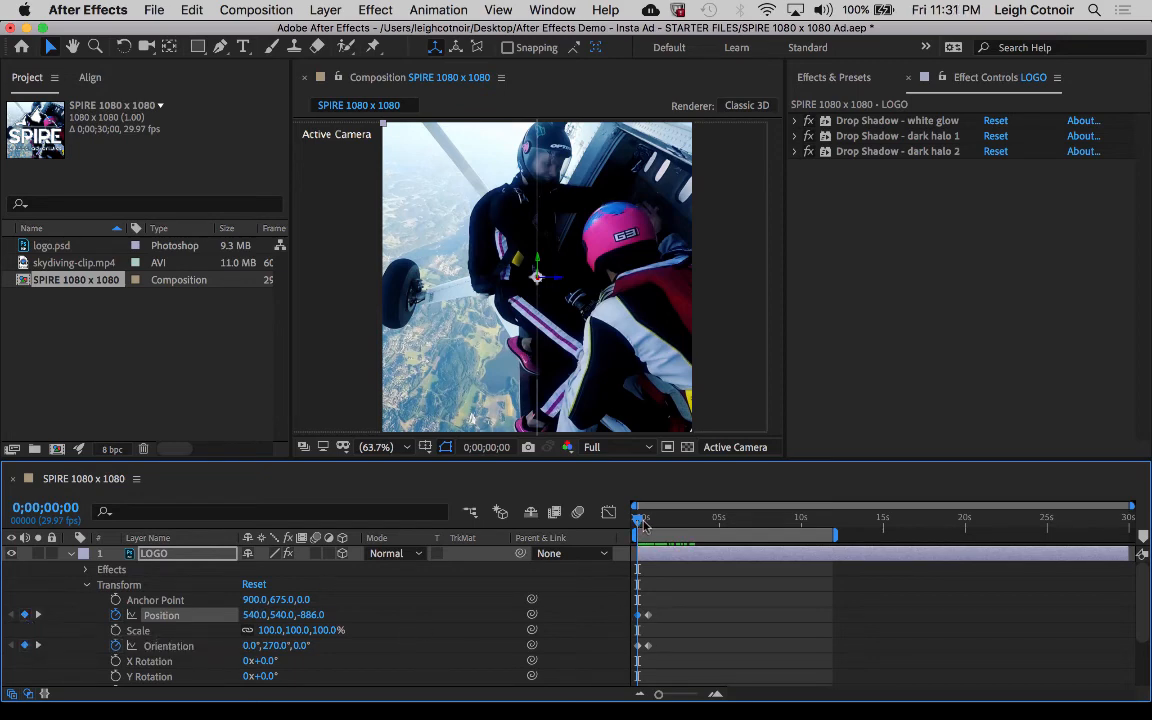
Step: Set the LOGO layer's Z position to 0 at the 20-frame Position keyframe
{"action": "left_click_drag", "start_coordinate": [640, 521], "coordinate": [648, 519]}
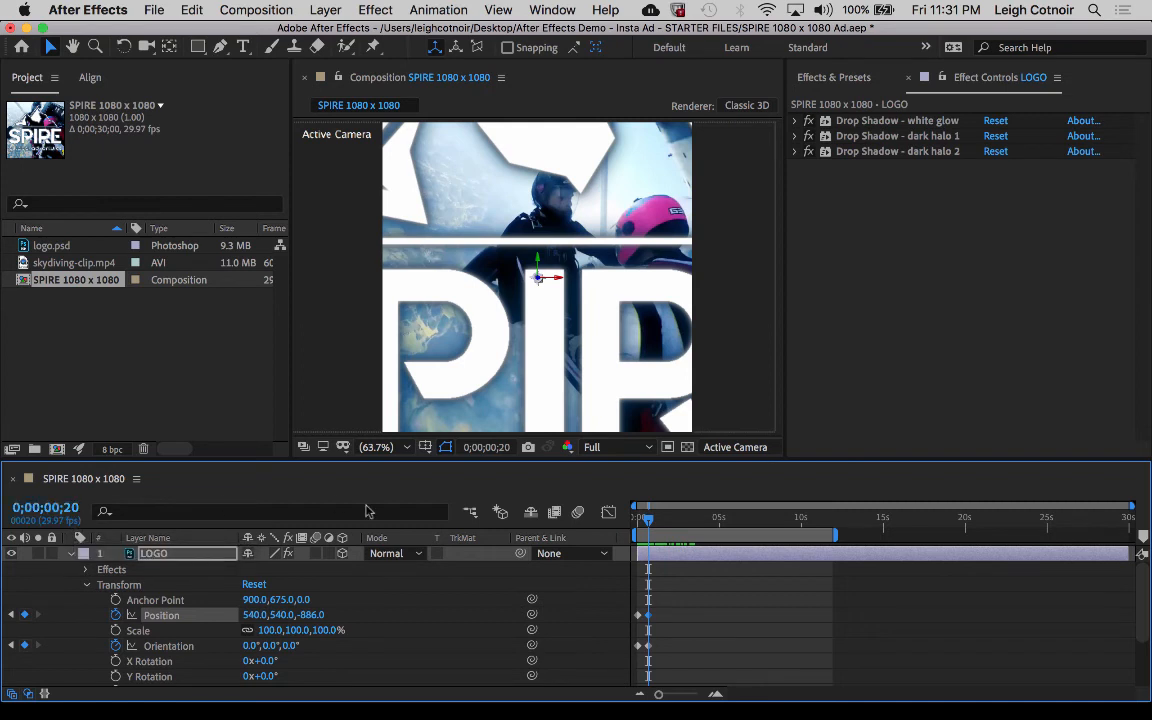
{"action": "mouse_move", "coordinate": [650, 620]}
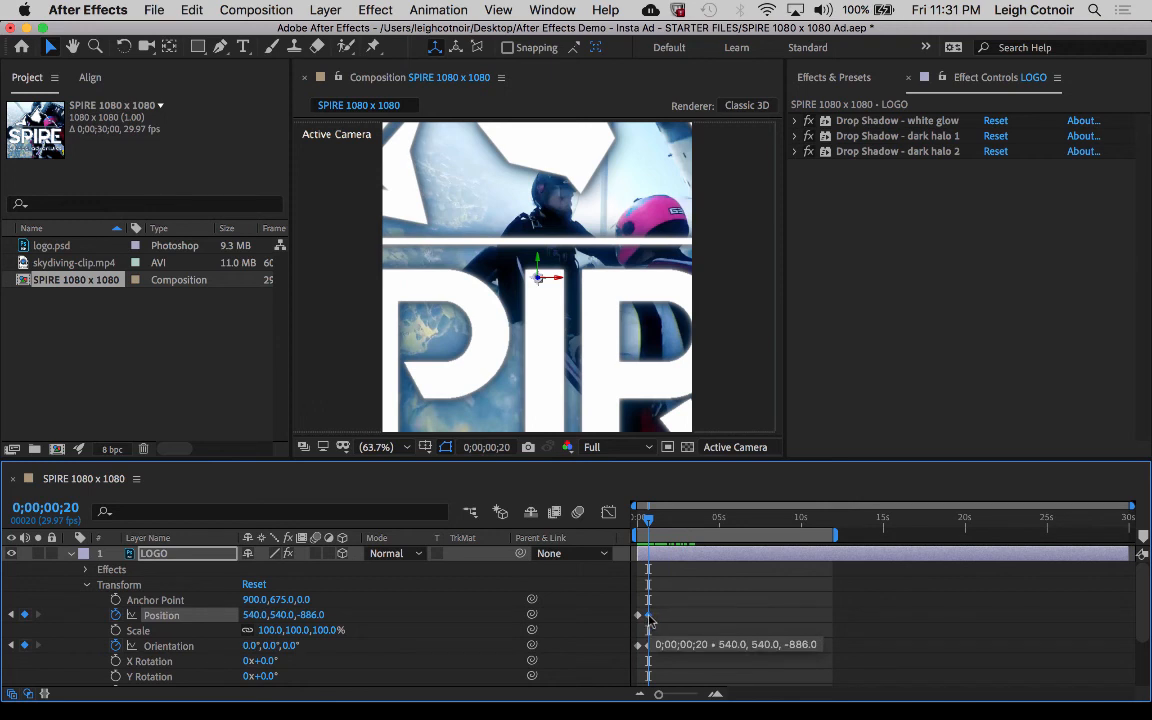
{"action": "left_click", "coordinate": [310, 615]}
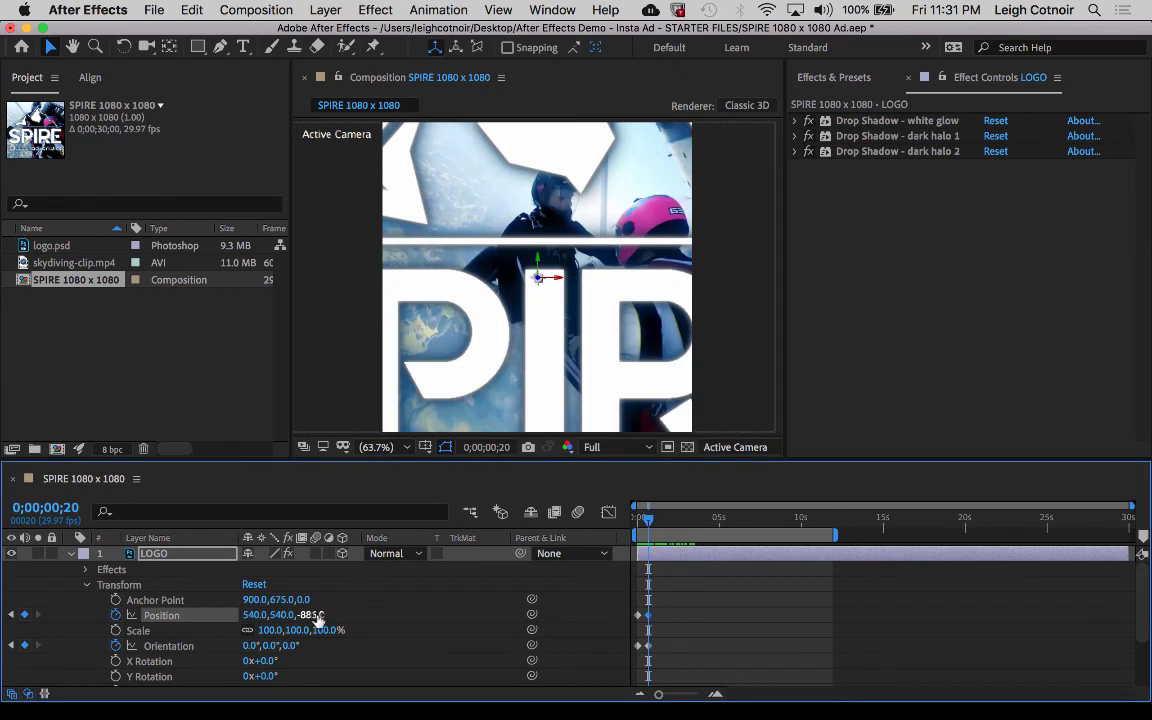
{"action": "left_click", "coordinate": [314, 615]}
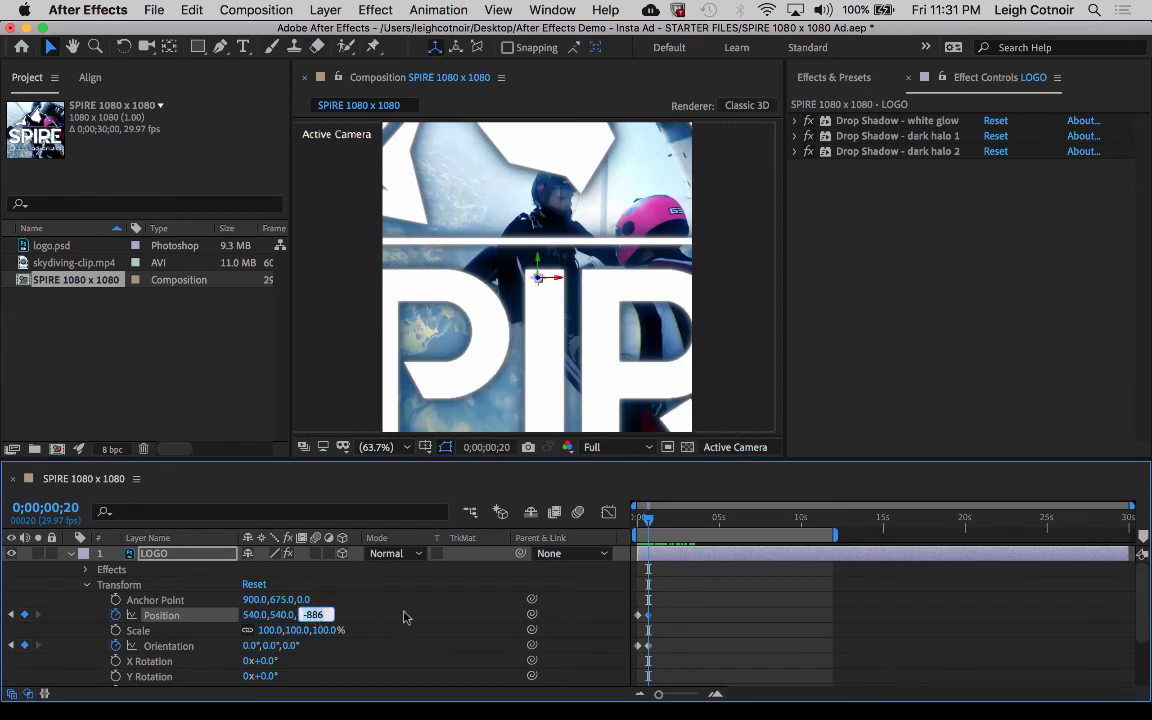
{"action": "type", "text": "0"}
{"action": "key", "text": "Return"}
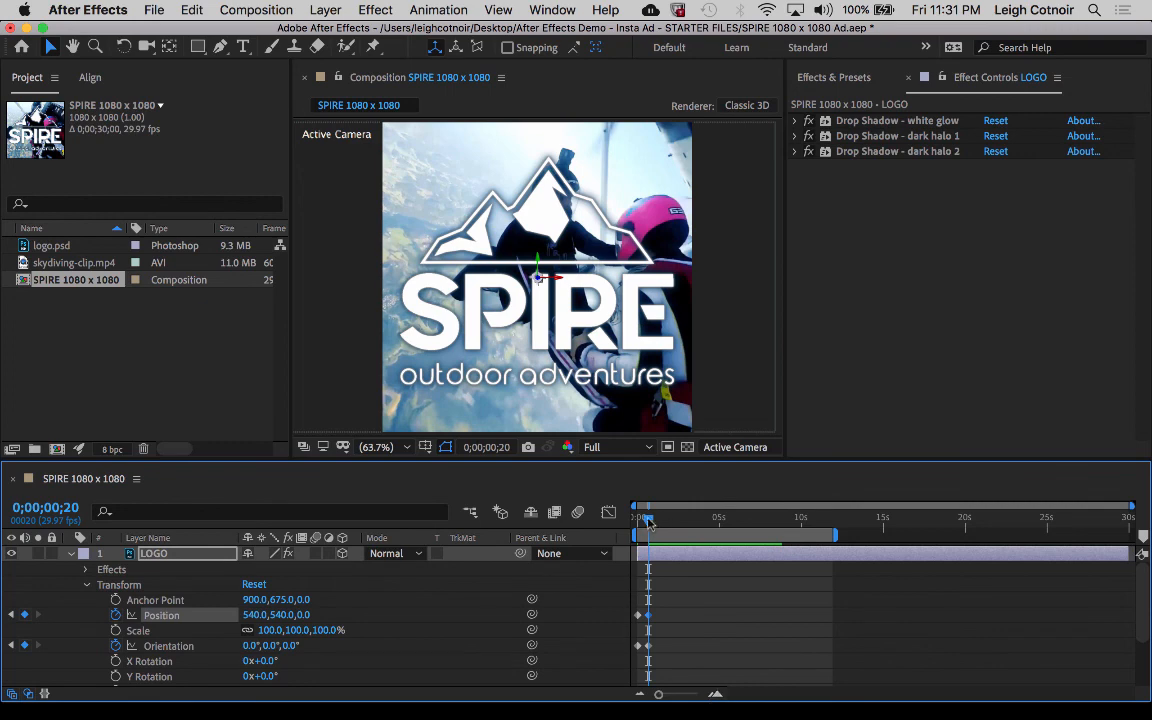
Step: Preview the logo's combined position and rotation animation twice from the start of the composition
{"action": "left_click_drag", "start_coordinate": [648, 522], "coordinate": [620, 523]}
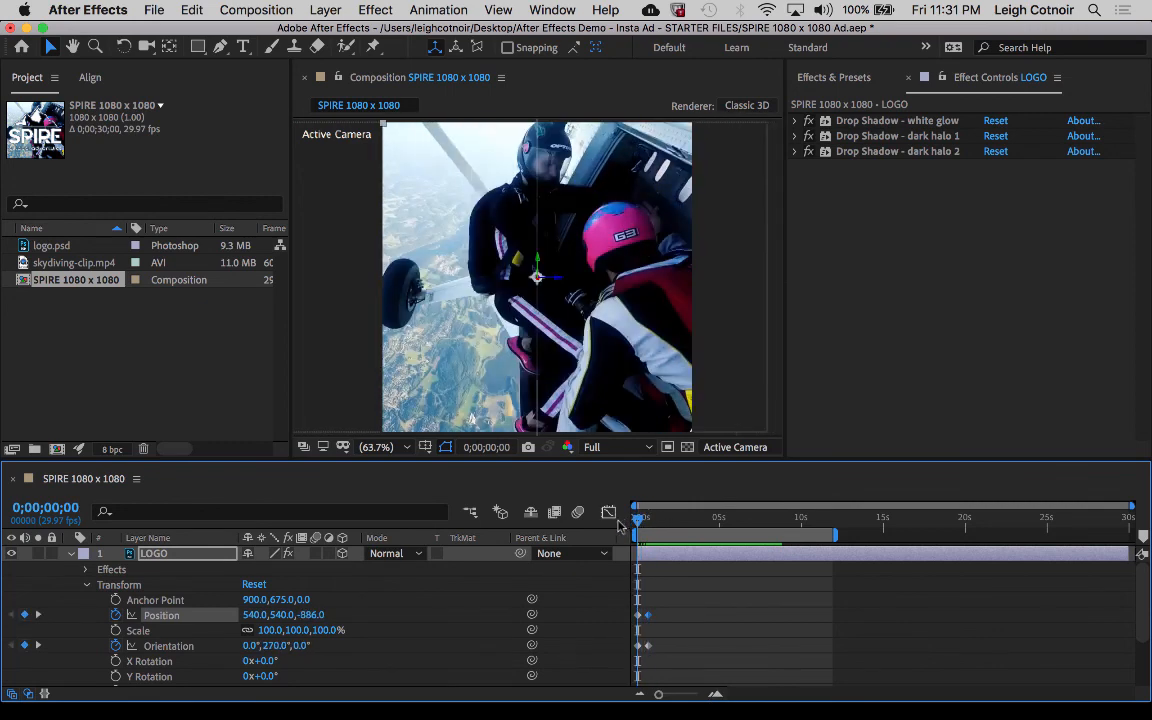
{"action": "key", "text": "space"}
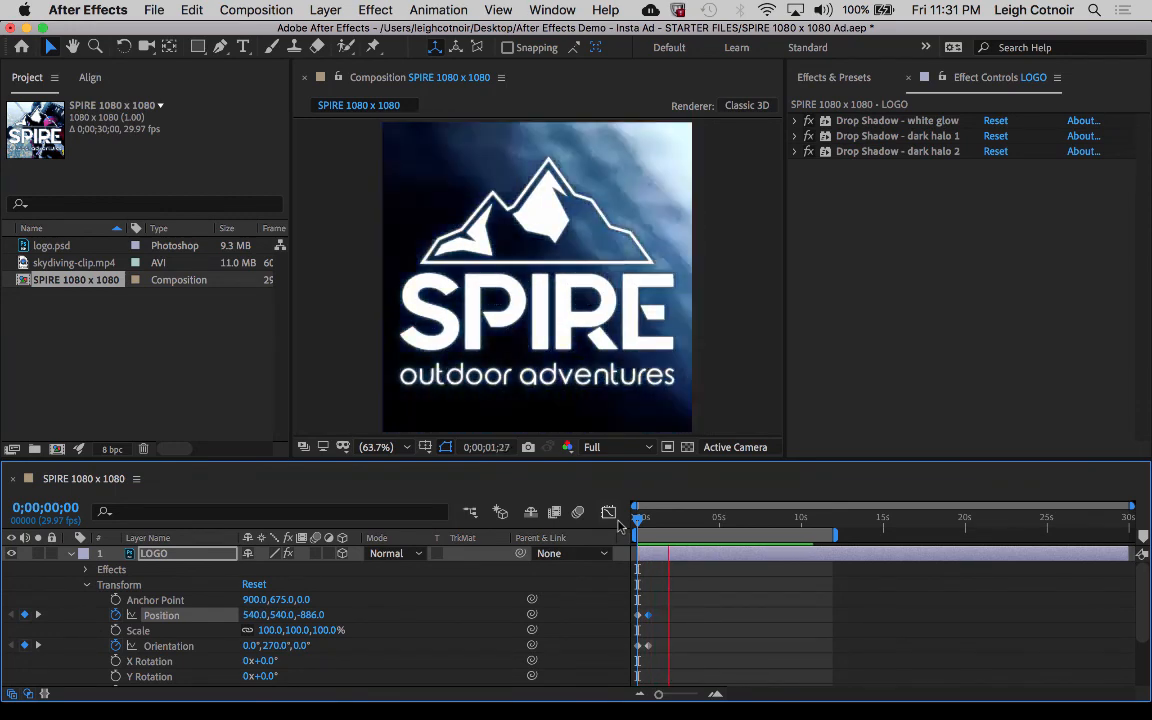
{"action": "key", "text": "space"}
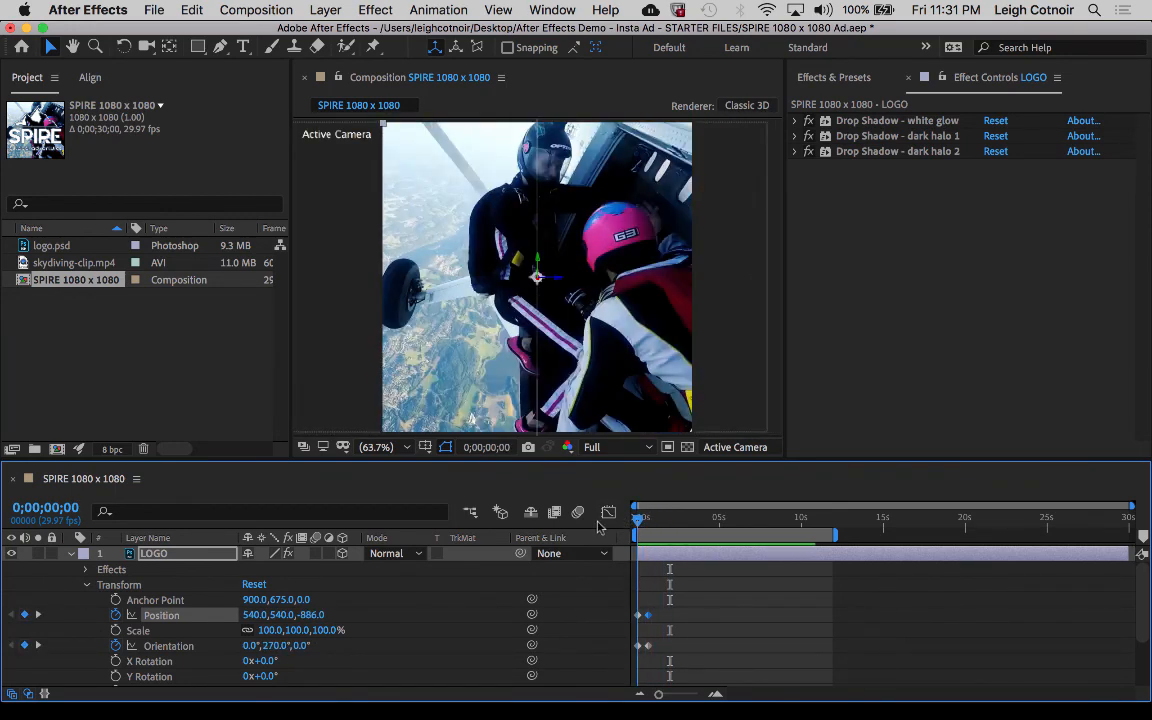
{"action": "key", "text": "space"}
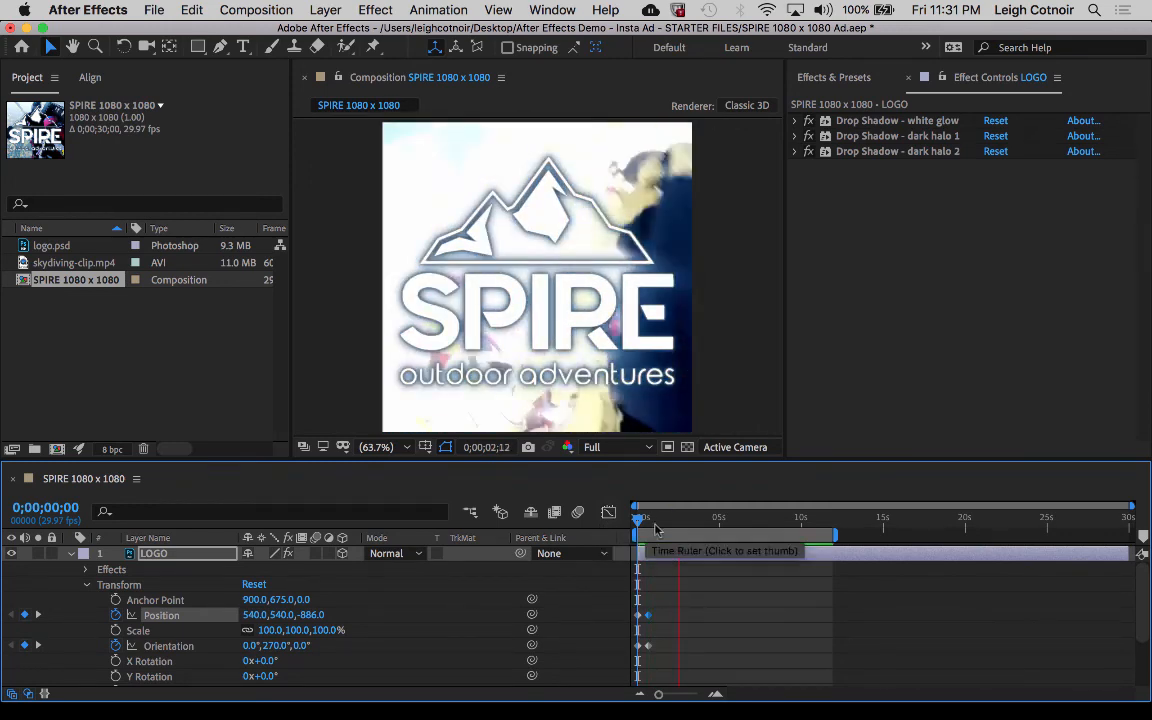
{"action": "key", "text": "space"}
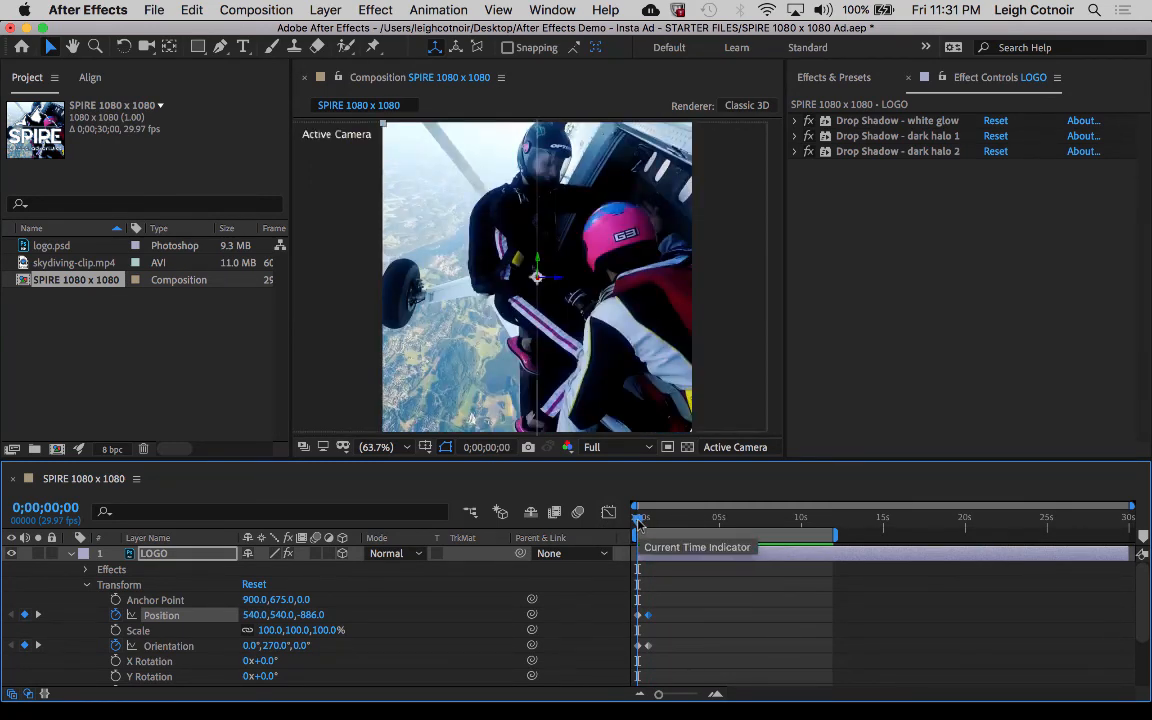